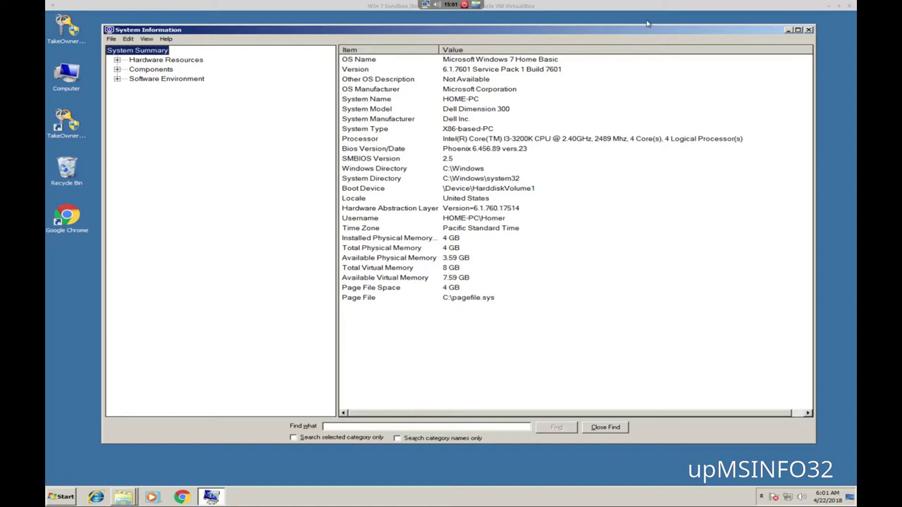
Browse the Hardware Resources category, viewing entries such as Conflicts/Sharing, Forced Hardware and IRQs
left_click_drag(372, 33, 378, 33)
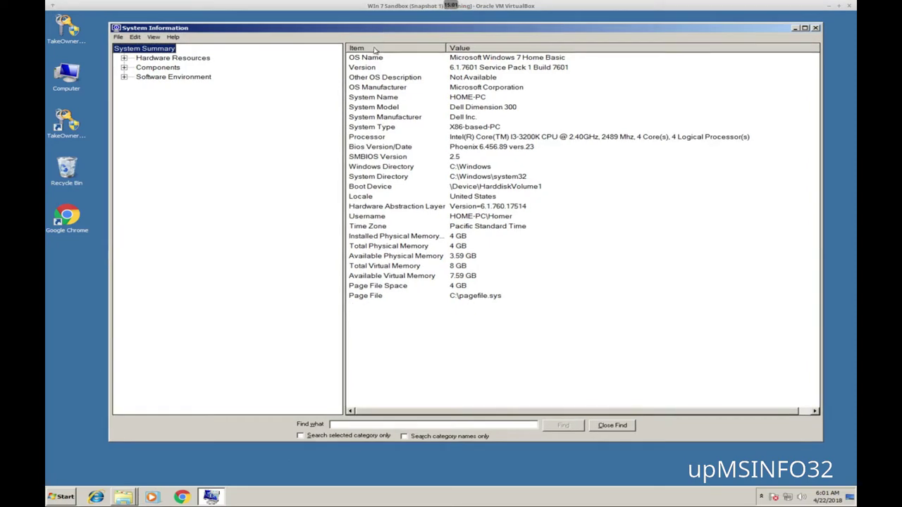
left_click_drag(215, 29, 219, 41)
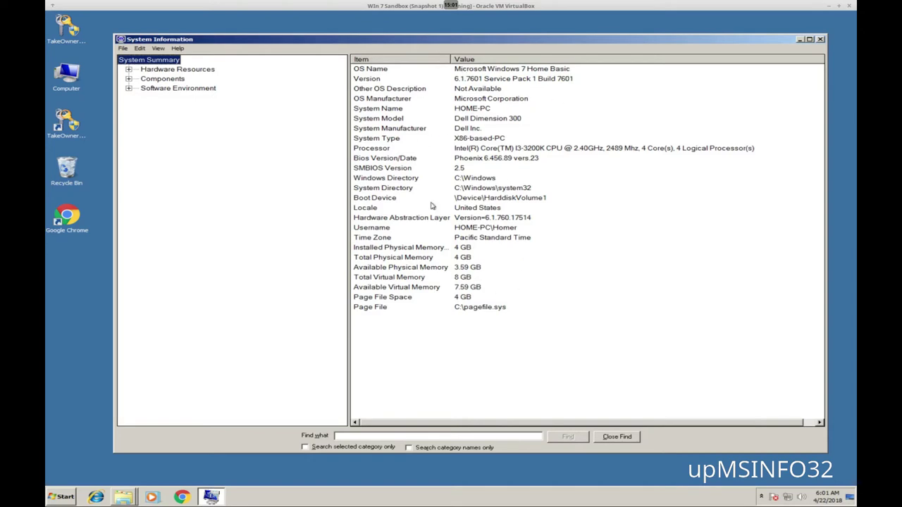
left_click(128, 69)
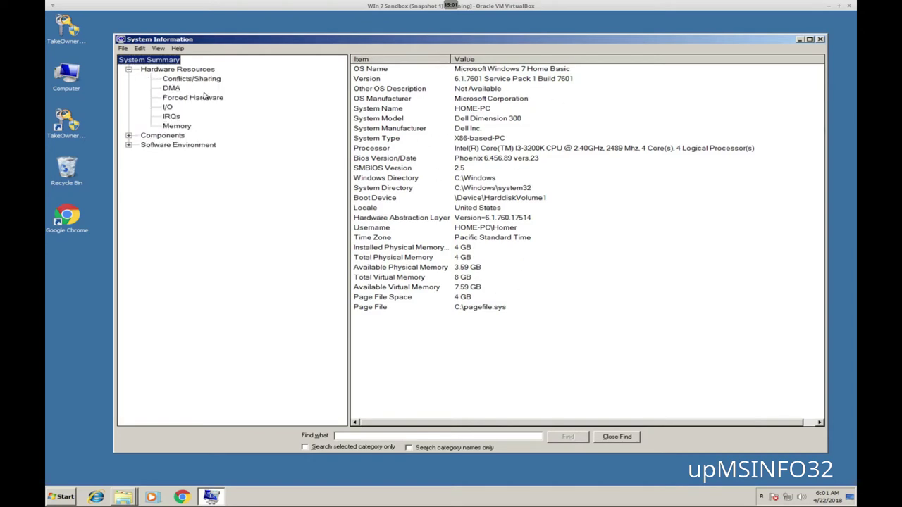
left_click(207, 79)
left_click(188, 99)
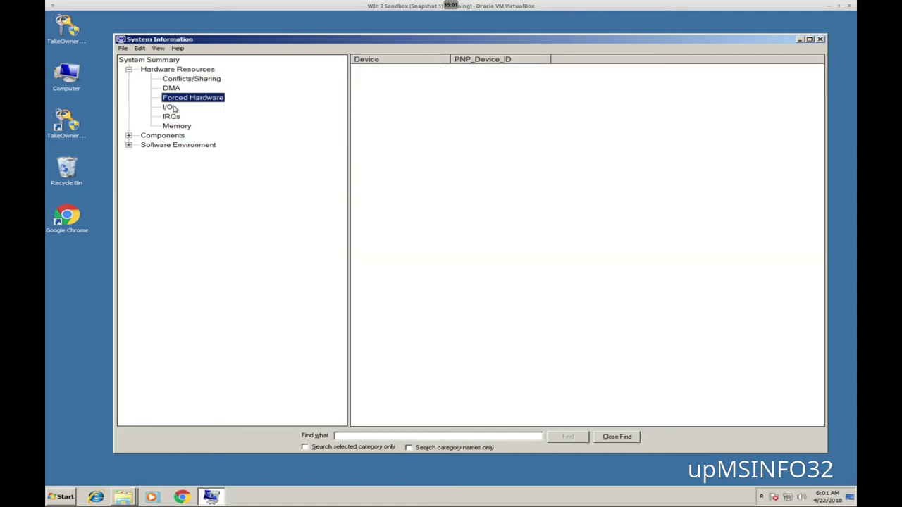
left_click(170, 117)
Browse the Components category, viewing the CD-ROM, Ports, Modem and Network entries
left_click(129, 136)
left_click(173, 153)
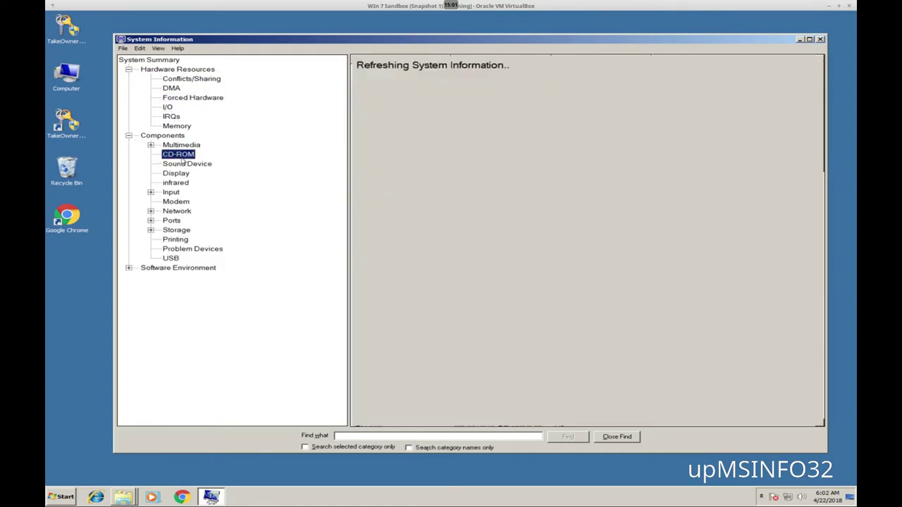
left_click(176, 221)
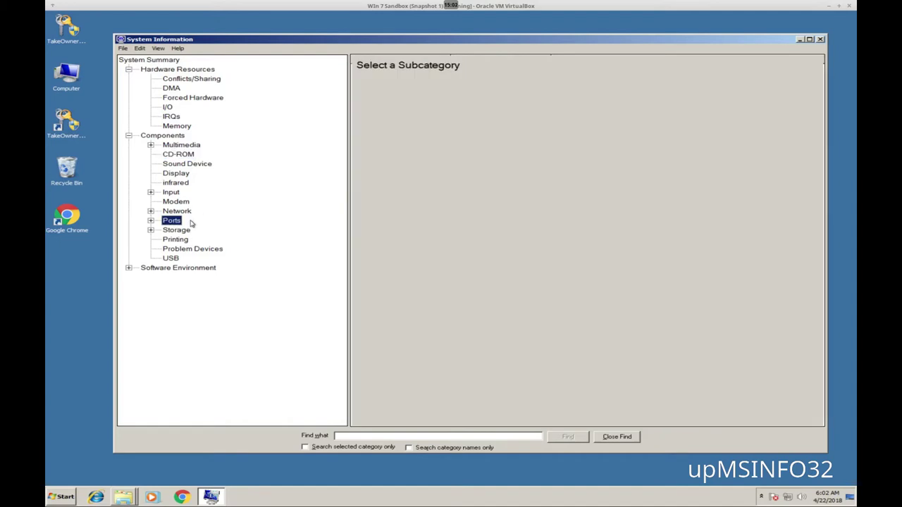
left_click(180, 203)
left_click(182, 211)
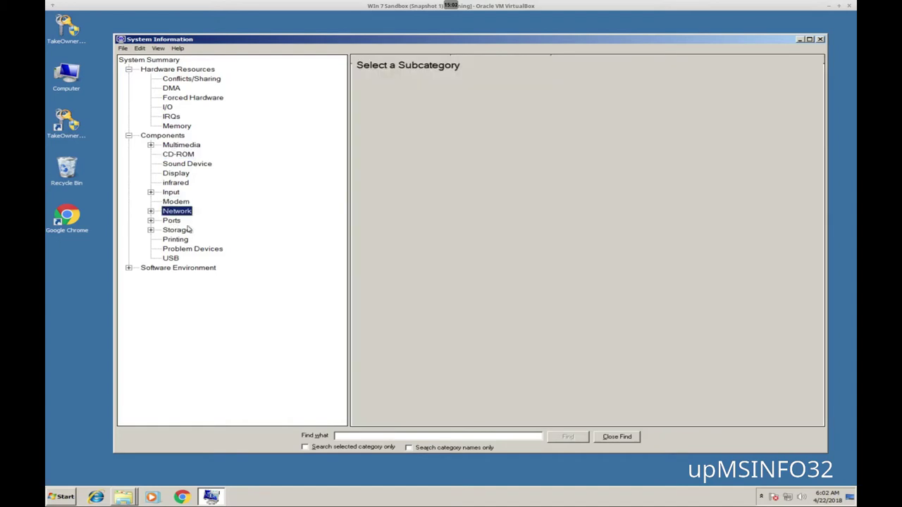
Display the Drives list under Storage and sort it by item name in descending order
left_click(151, 230)
left_click(194, 239)
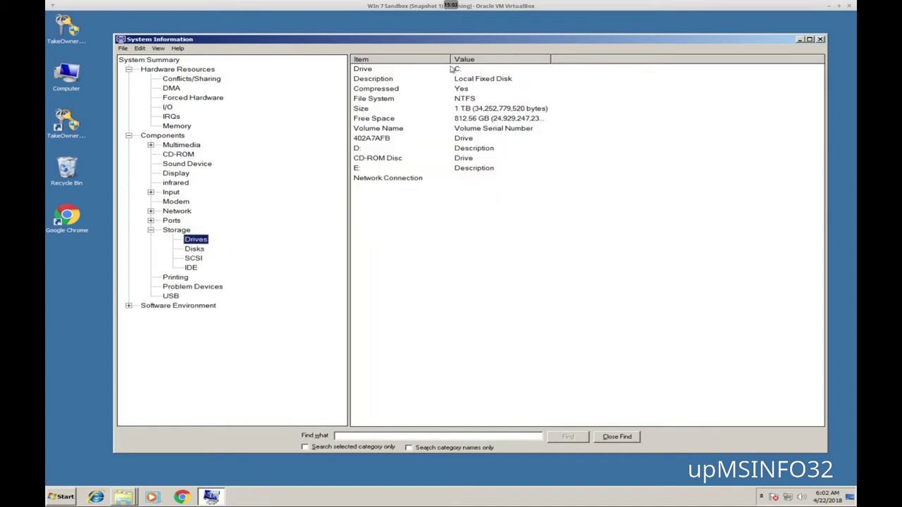
left_click(408, 61)
left_click(485, 59)
left_click(401, 62)
Browse the Software Environment category, viewing System Drivers, Print Jobs and Services
left_click(128, 305)
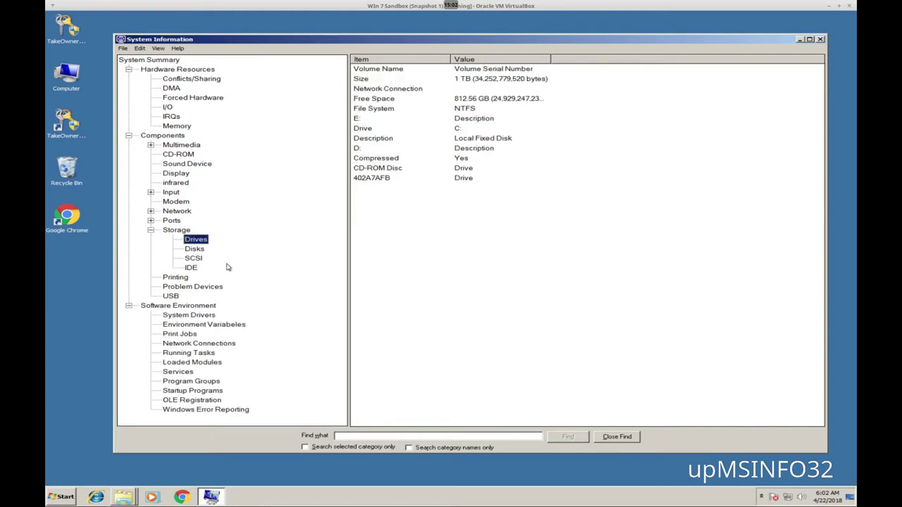
left_click(204, 314)
left_click(192, 332)
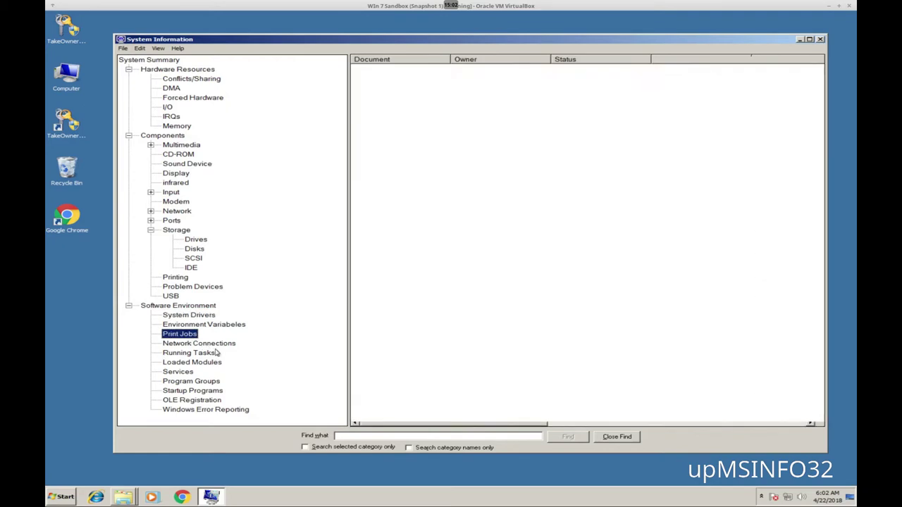
left_click(192, 371)
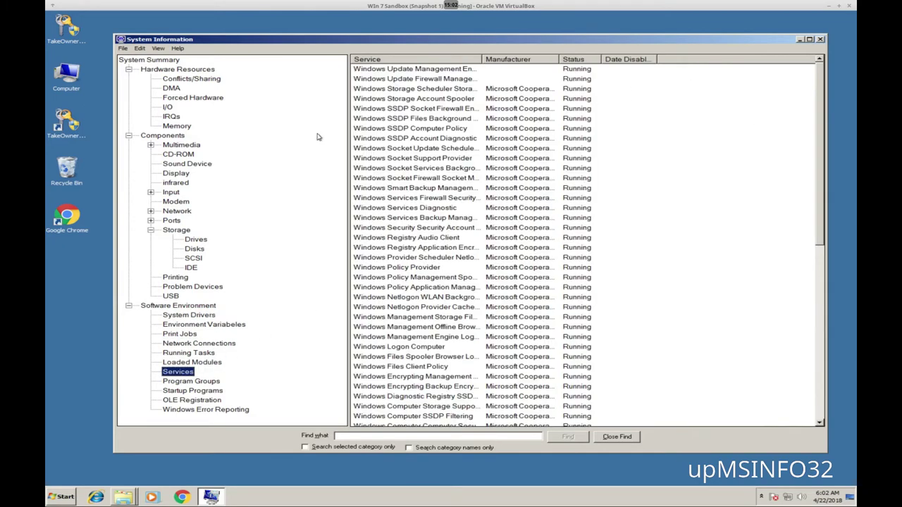
Collapse the Hardware Resources, Components and Software Environment categories
left_click(128, 69)
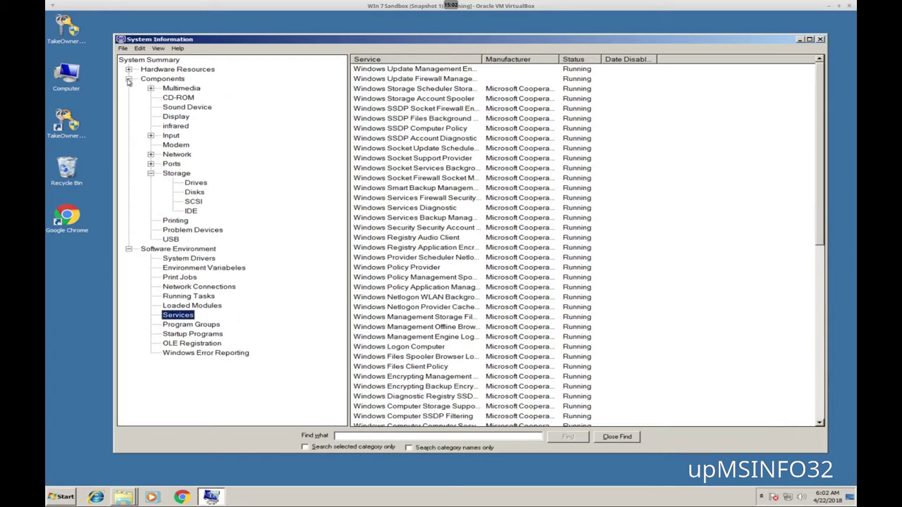
left_click(129, 78)
left_click(128, 88)
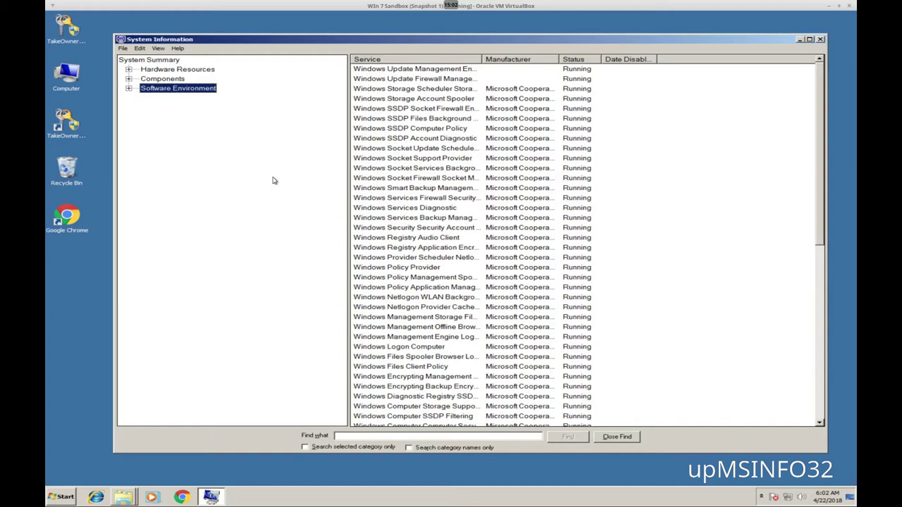
Open the upMSINFO32 settings and set the OS name to "Kickstart 1.2 ROM"
key("ctrl+shift+s")
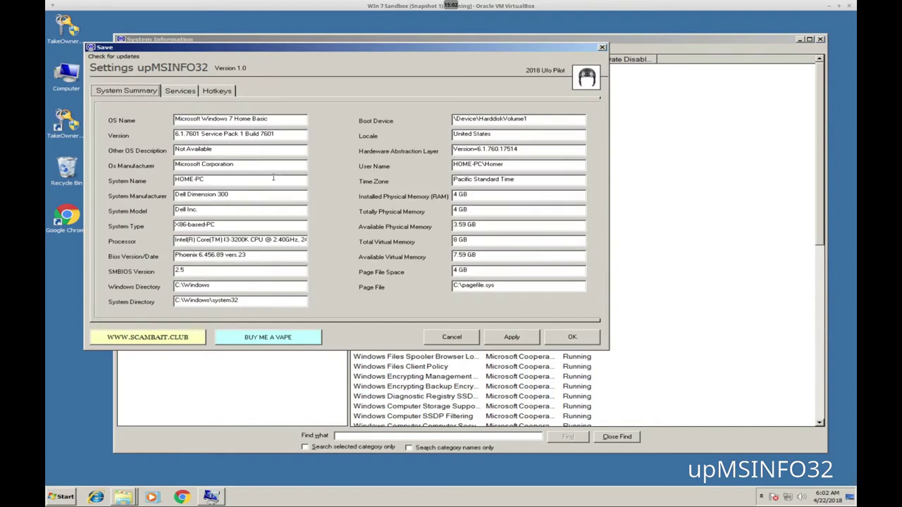
left_click_drag(402, 58, 576, 131)
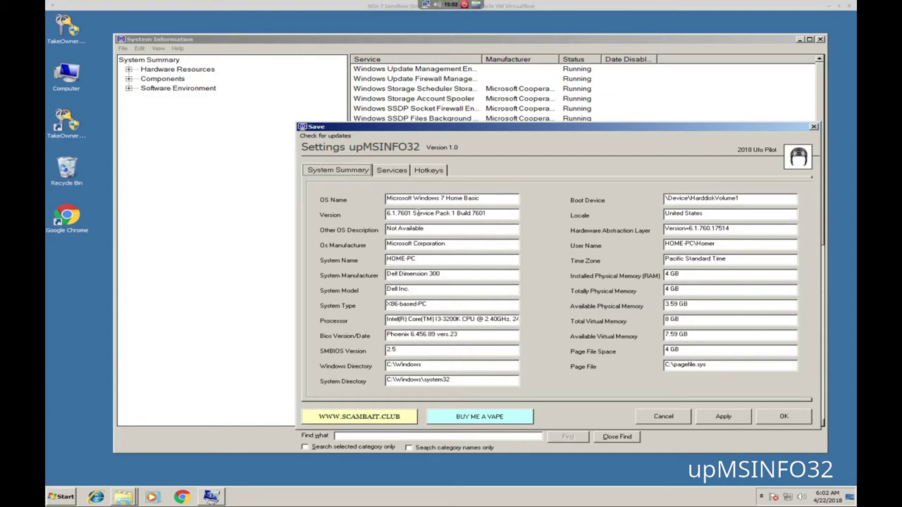
left_click_drag(501, 203, 386, 199)
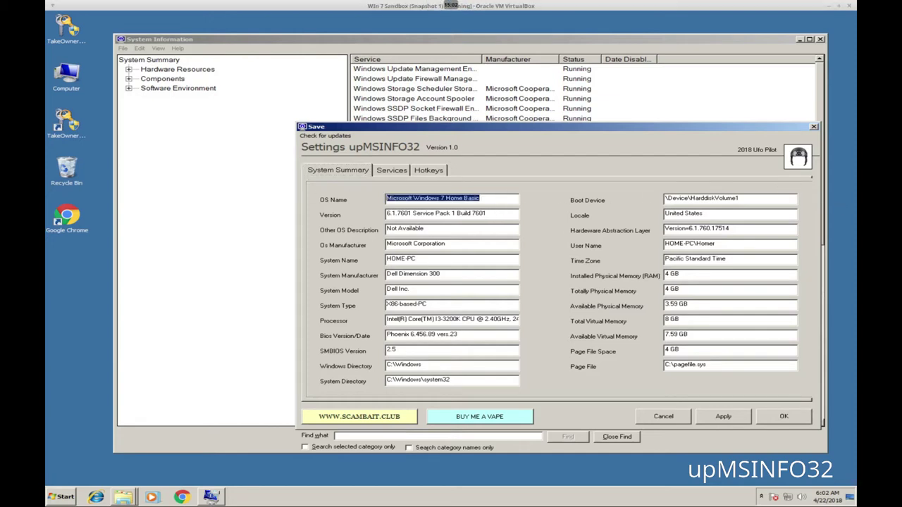
left_click(493, 197)
left_click_drag(493, 197, 369, 192)
type("Kick")
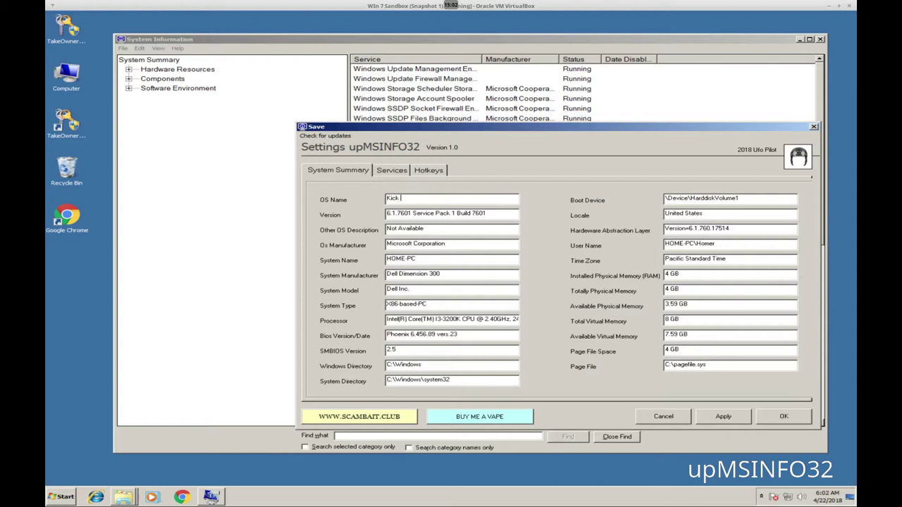
type("start 1.2 ROM")
Shorten the version to 6.1.7601 and set the OS manufacturer to "Commodore Inc."
left_click_drag(411, 213, 530, 216)
key("BackSpace")
left_click_drag(451, 243, 325, 245)
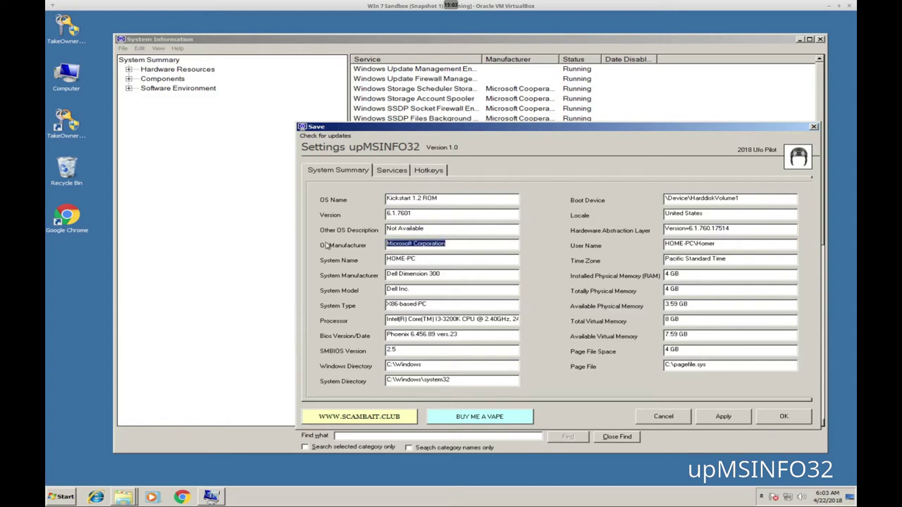
type("Commodore Inc.")
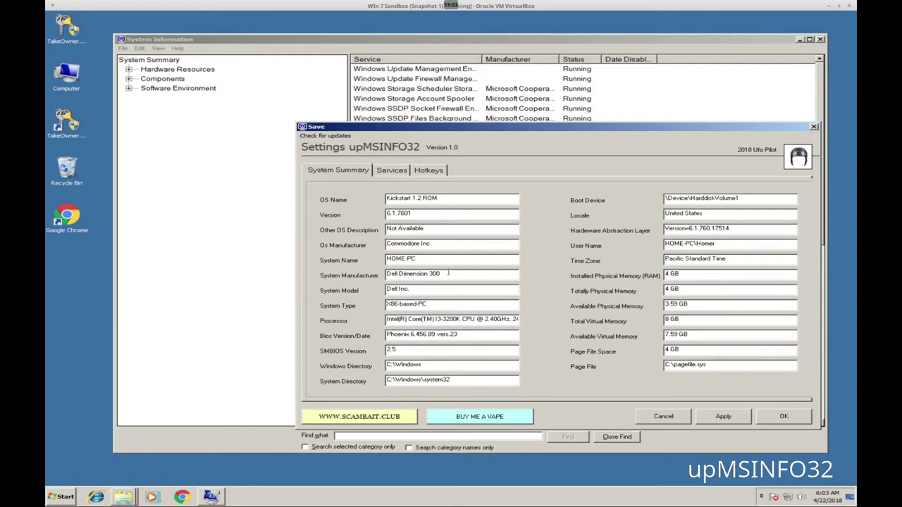
Copy the OS manufacturer value into the system manufacturer field, replacing its existing text
left_click_drag(448, 273, 386, 273)
left_click_drag(457, 240, 325, 246)
key("ctrl+c")
left_click(438, 274)
left_click_drag(438, 274, 329, 281)
key("ctrl+v")
Set the system model to "Amgia 1200" and the system type to "Motorola"
type("Amgi")
type("a")
type(" 1200")
left_click_drag(433, 303, 288, 293)
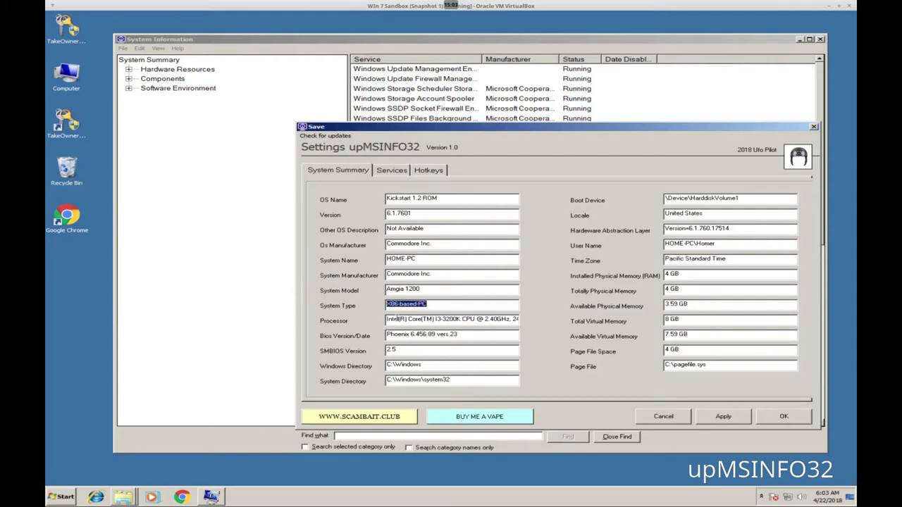
type("Motorola")
Set the processor to 68020 and the BIOS version to "Amiga 6.456.89 vers.23"
left_click_drag(386, 321, 584, 323)
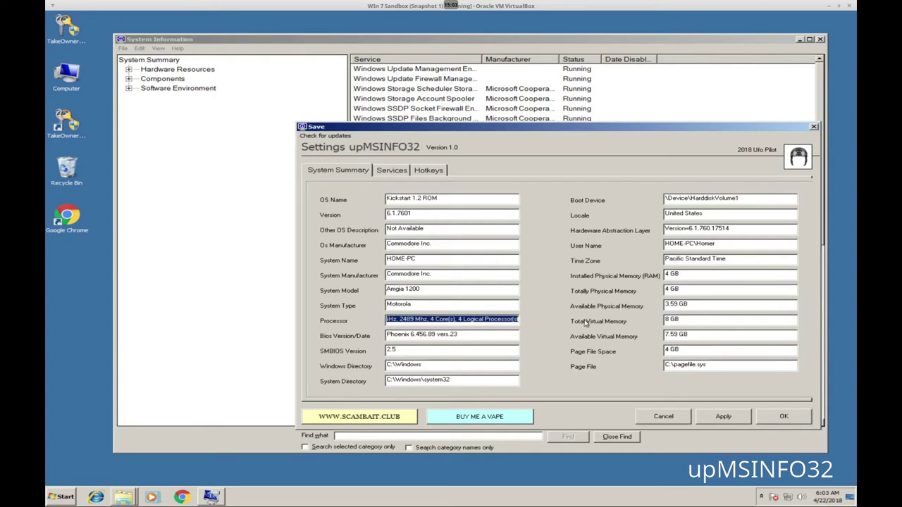
type("6")
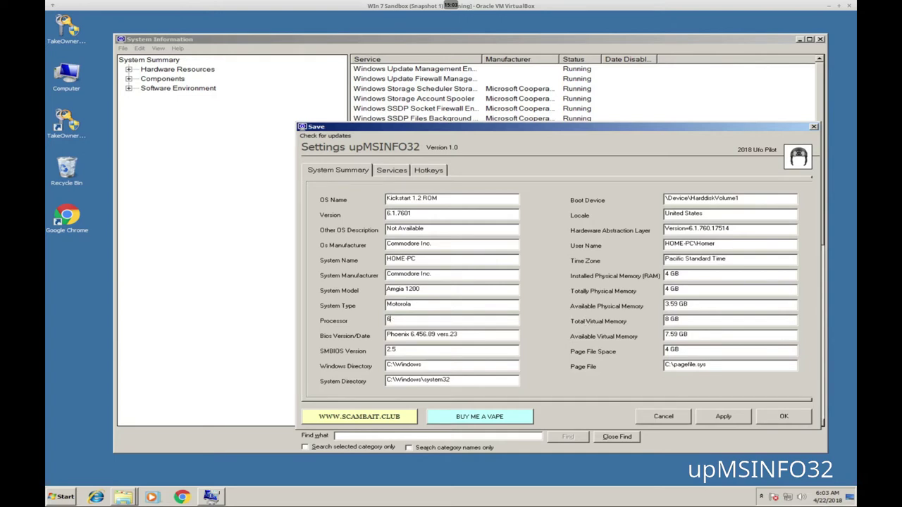
type("8020")
left_click_drag(410, 334, 319, 336)
type("Amiga")
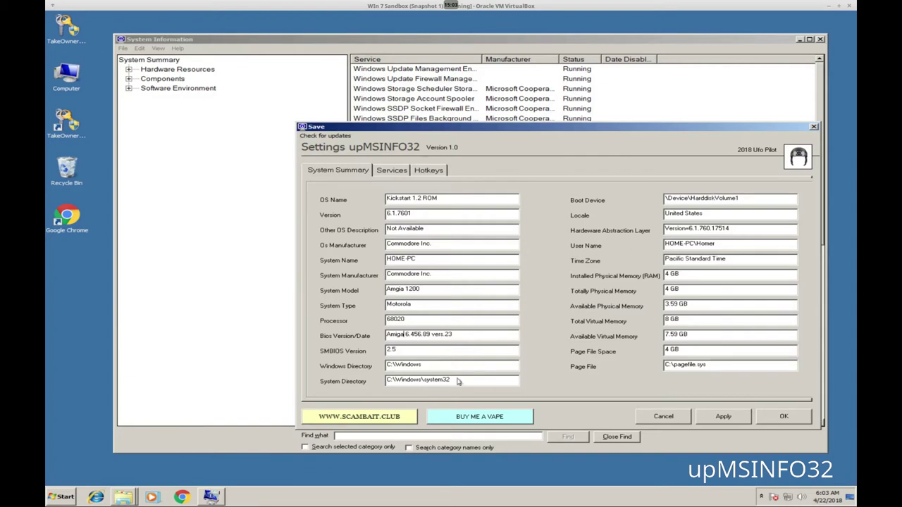
Set the Windows directory to C:\Amiga and the system directory to C:\Amiga\
left_click_drag(396, 365, 462, 363)
type("Amiga")
left_click_drag(395, 379, 420, 380)
type("Amiga")
left_click_drag(415, 379, 538, 382)
key("BackSpace")
Set the boot device to \Device\FloppyDisk1
left_click_drag(688, 198, 741, 200)
type("F")
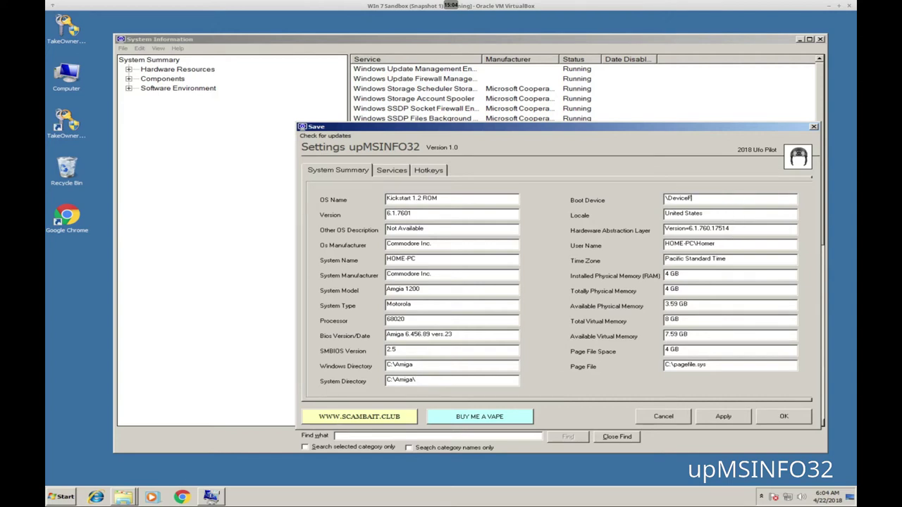
type("loppy1")
left_click(687, 200)
type("\\")
key("End")
key("BackSpace")
type("Disk")
Set the locale to "Utopia"
left_click_drag(661, 213, 615, 213)
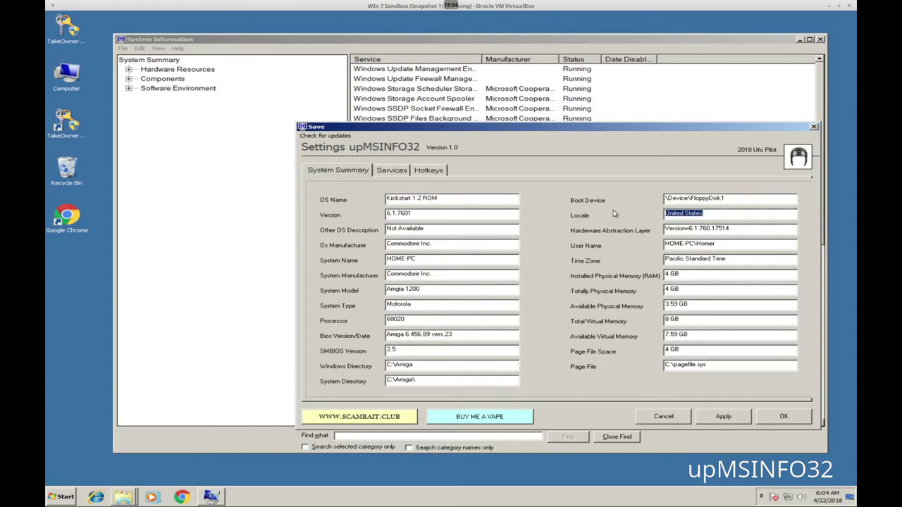
type("An")
key("BackSpace")
type("Utopia")
Set the installed physical memory to 2 MB and the total physical memory to 4 MB
double_click(687, 275)
type("2 MB")
double_click(698, 289)
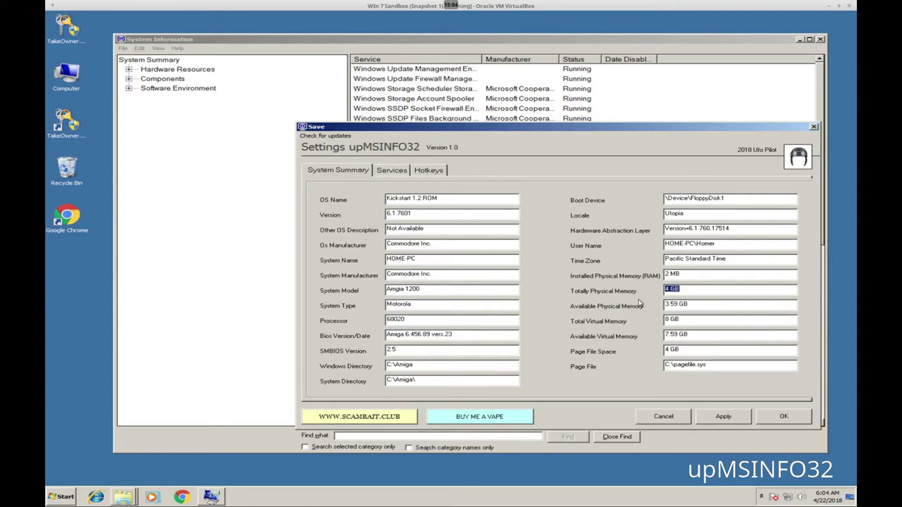
type("8 MB")
key("Left")
key("Left")
key("BackSpace")
key("BackSpace")
type("4")
Change the units of available physical memory, total and available virtual memory, and page file space to MB, and save the settings
double_click(681, 304)
key("BackSpace")
type("MB")
double_click(675, 320)
type("MB")
left_click_drag(677, 335, 693, 336)
type("MB")
left_click_drag(672, 347, 702, 350)
type("MB")
key("Return")
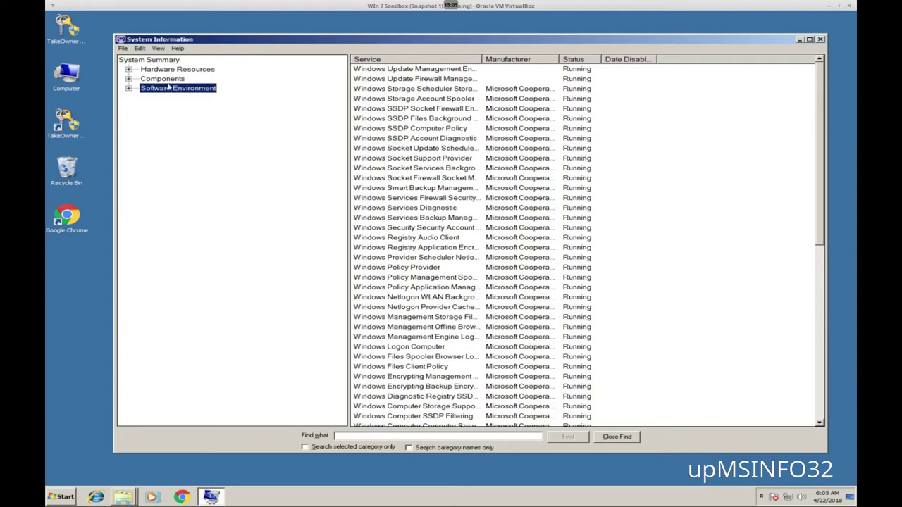
View the System Summary to check the edited values, including the system manufacturer entry
left_click(172, 62)
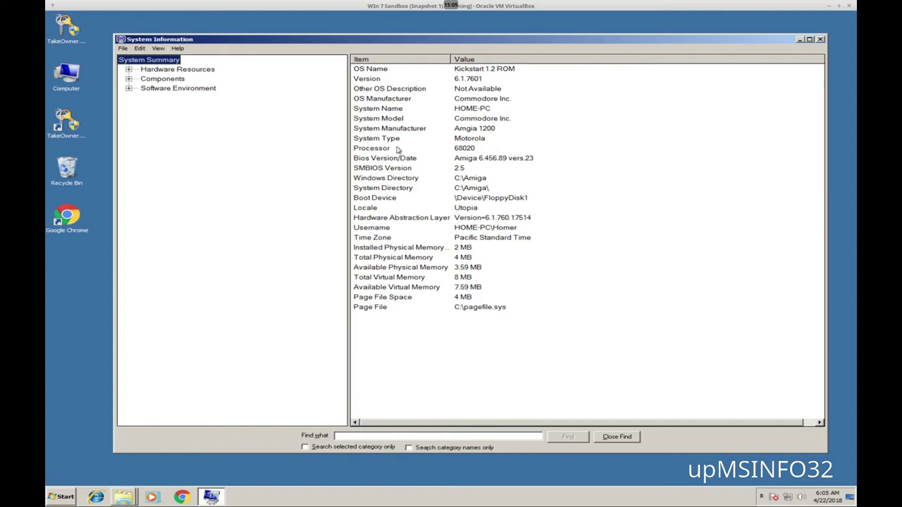
left_click(466, 132)
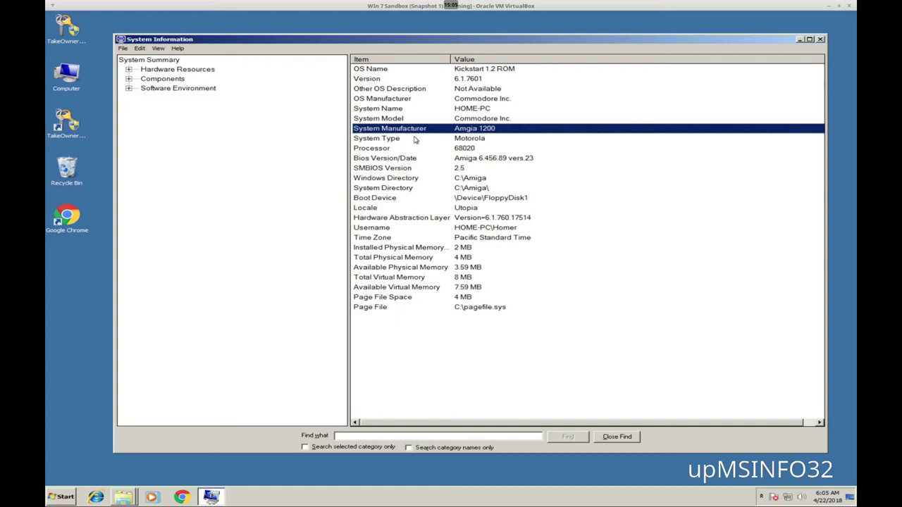
left_click(266, 125)
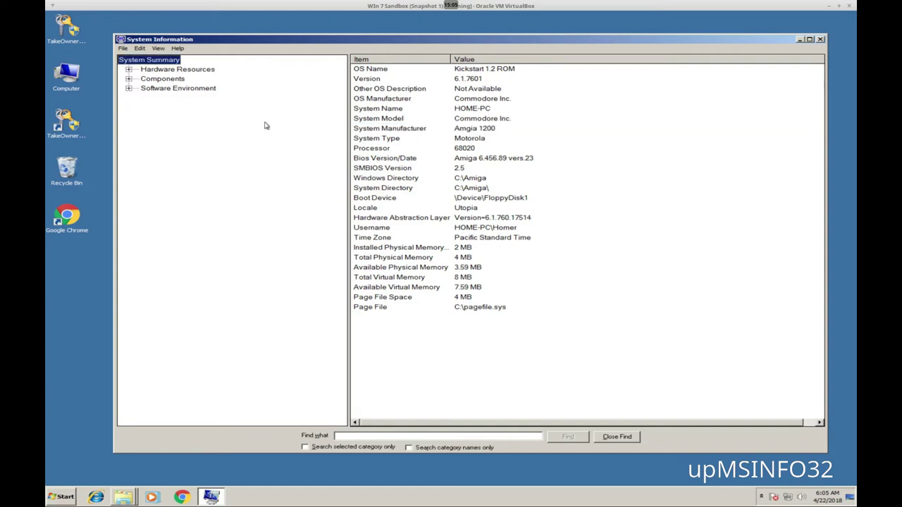
Reopen the settings, go to the services options and choose All stopped followed by Mixture as the service status
key("ctrl+alt+s")
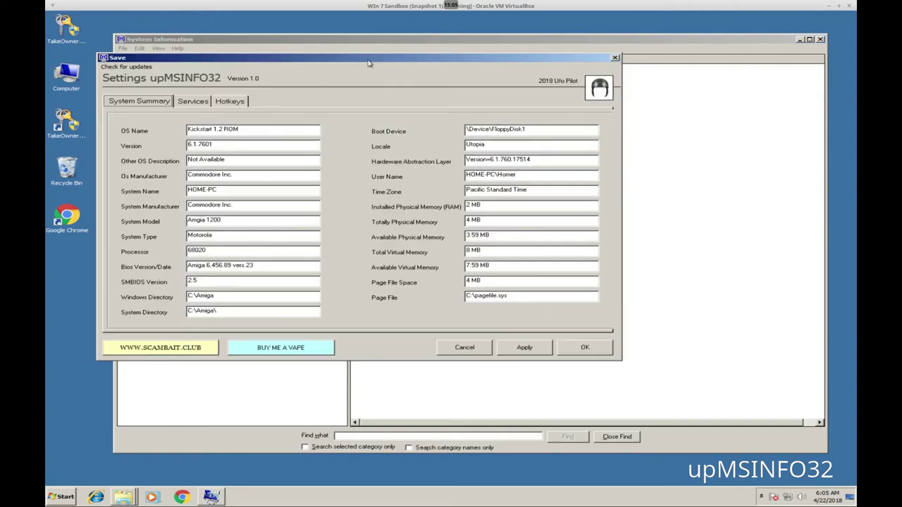
left_click_drag(370, 63, 581, 90)
left_click(400, 132)
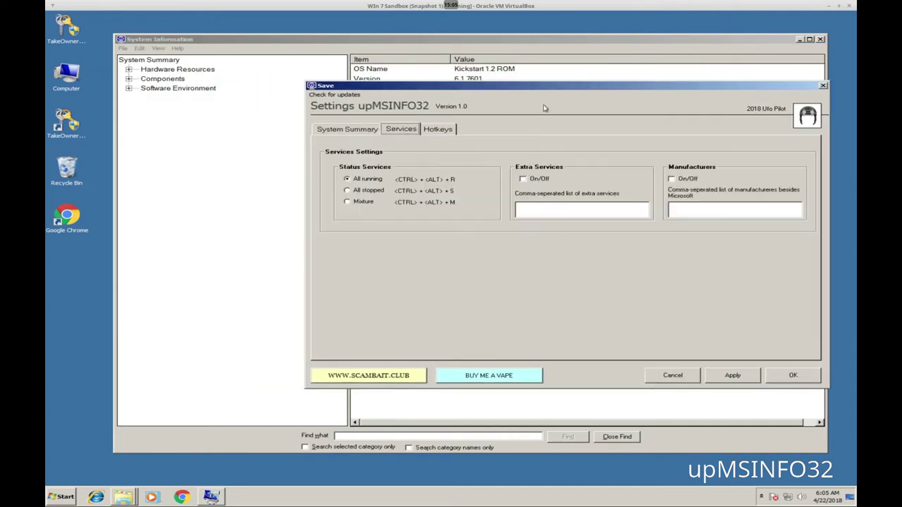
left_click_drag(553, 87, 602, 87)
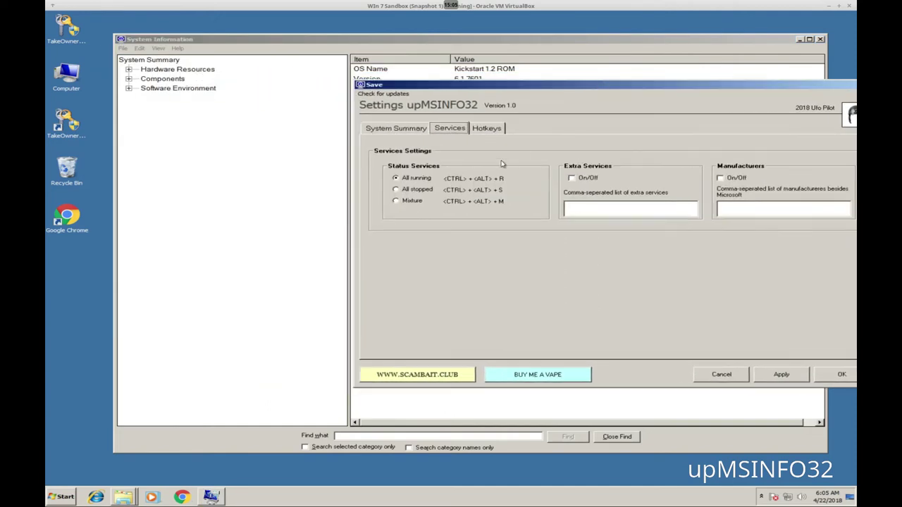
left_click(415, 192)
left_click(415, 206)
Display the Services list under Software Environment to check the service statuses
left_click(128, 89)
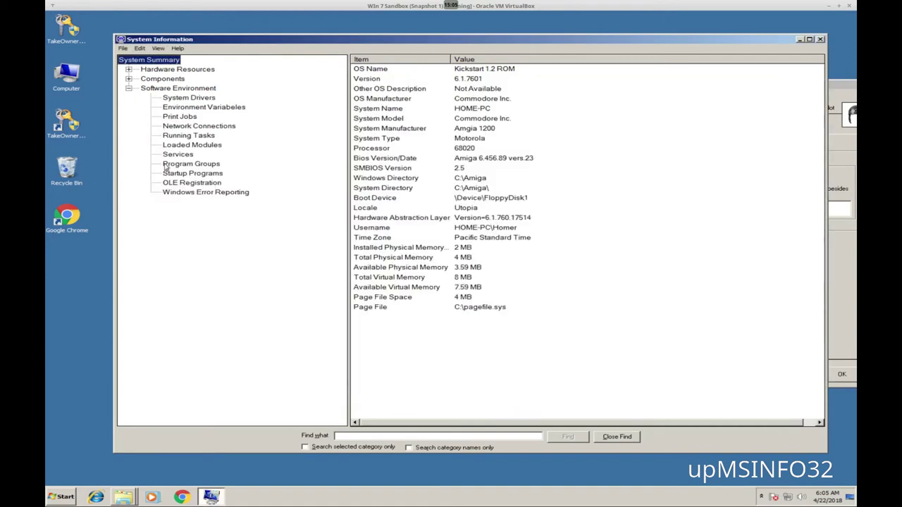
left_click(166, 155)
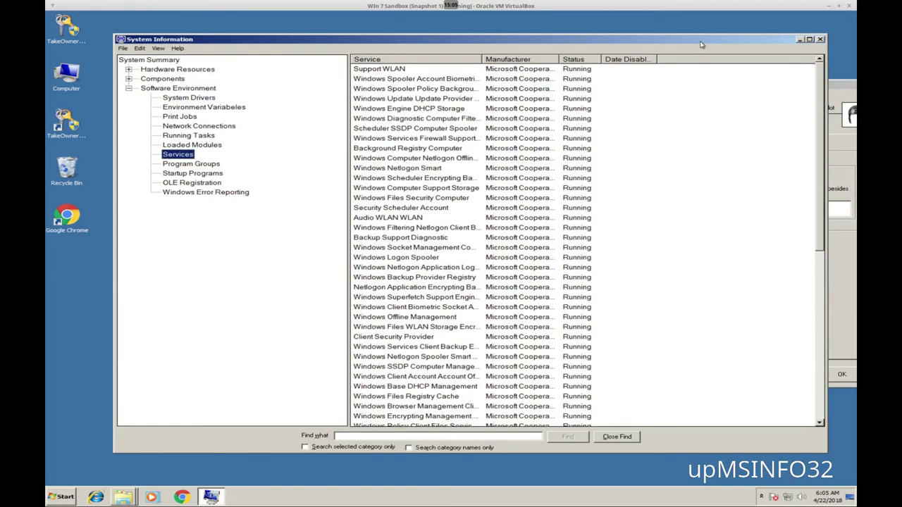
Return to the services settings, set the service status to All stopped and save the change
left_click_drag(699, 41, 683, 38)
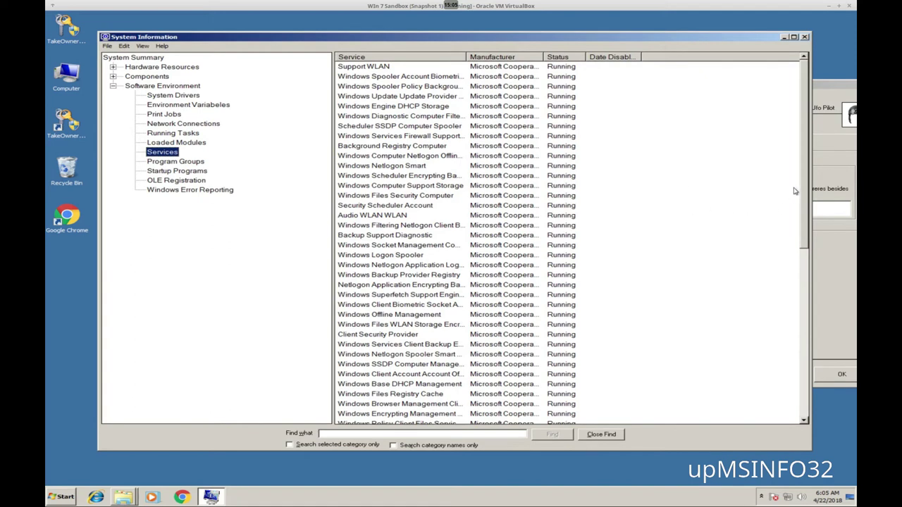
mouse_move(804, 185)
left_mouse_down()
mouse_move(805, 286)
mouse_move(805, 196)
left_mouse_up()
left_click(842, 152)
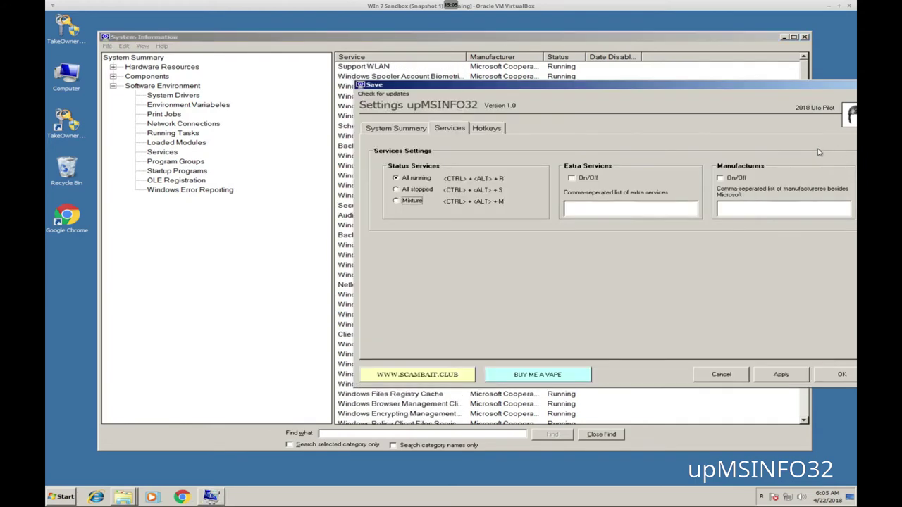
left_click(635, 42)
left_click(822, 159)
left_click(835, 376)
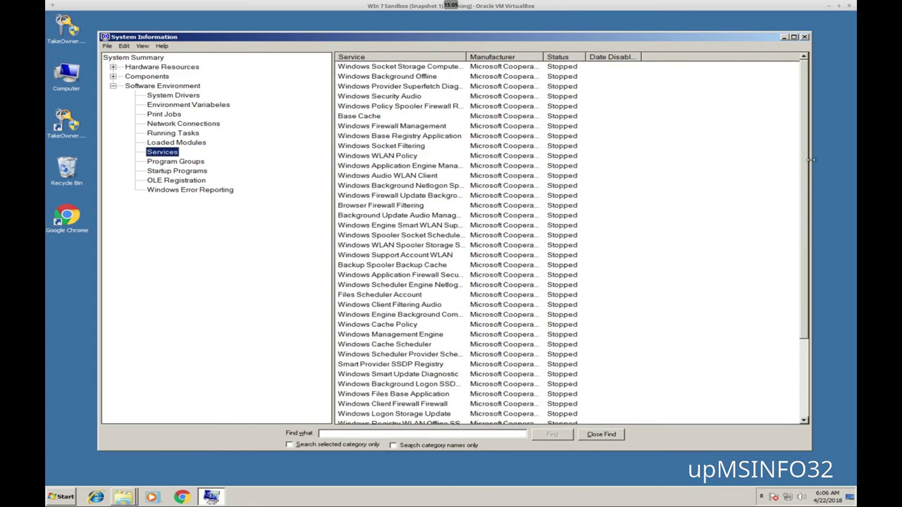
Reopen the services settings, apply Mixture as the service status and reload the Services list
key("ctrl+shift+s")
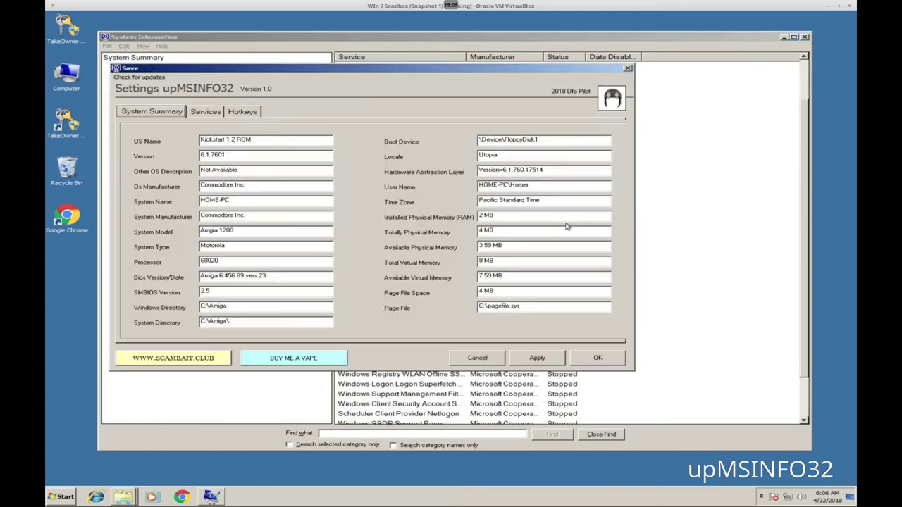
left_click_drag(433, 69, 494, 104)
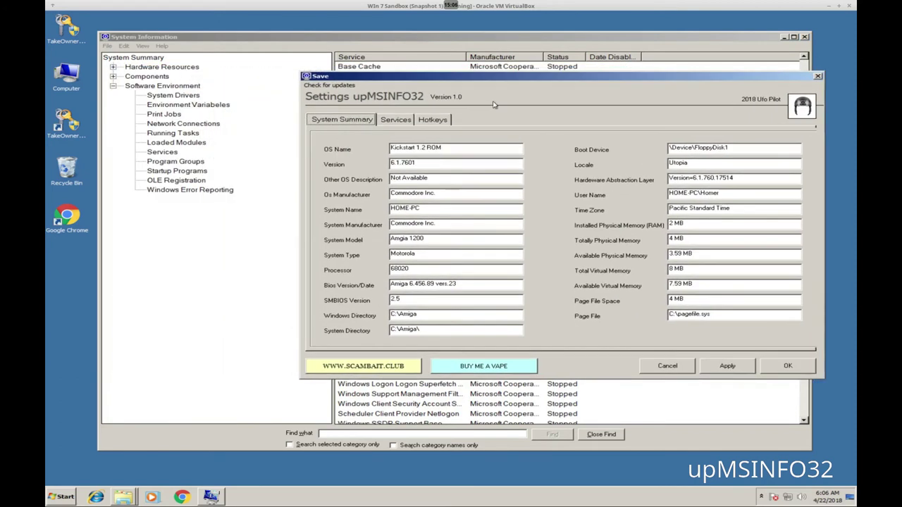
left_click(396, 120)
left_click(360, 197)
left_click(738, 372)
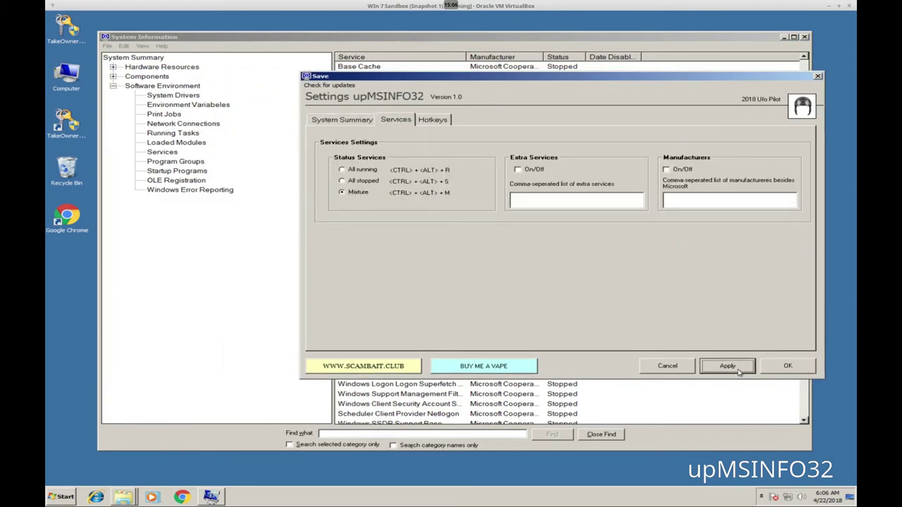
left_click(678, 50)
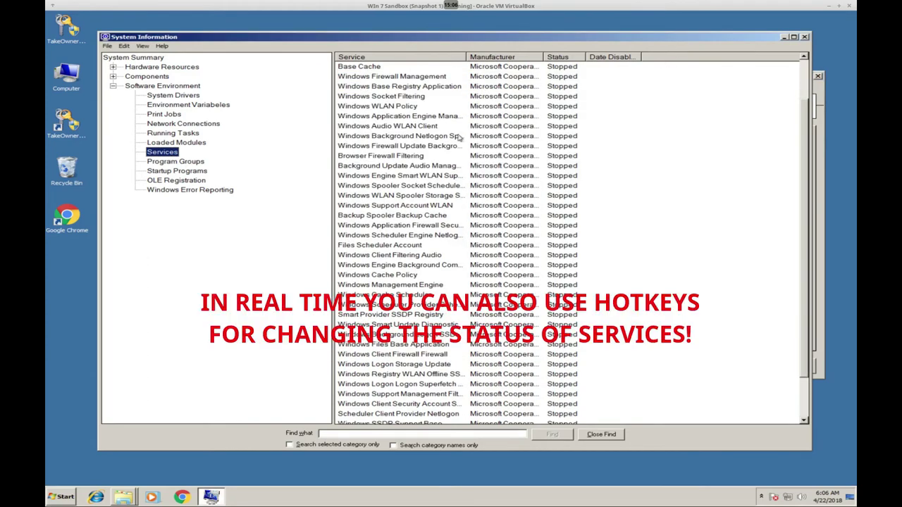
left_click(159, 153)
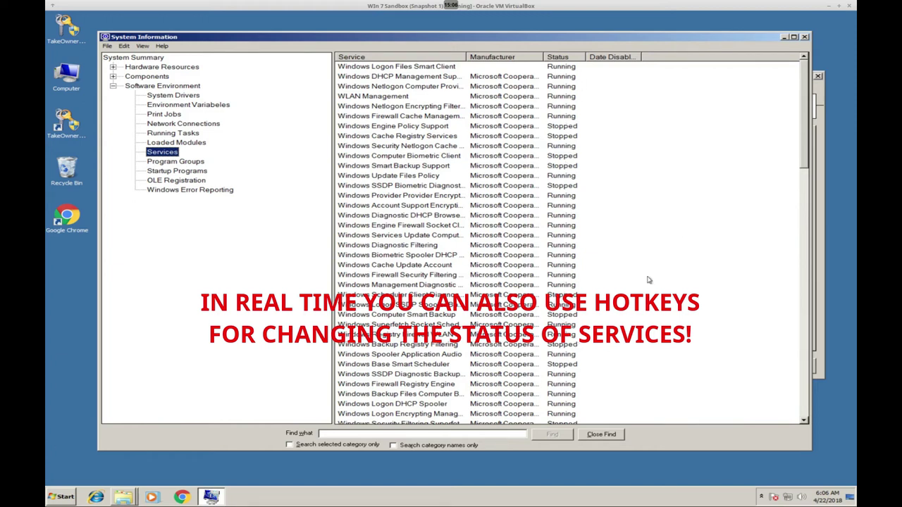
Enable extra services with the list Pizza,Antiscam,Airmail,Watefall,Cake in the services settings and apply the change
left_click(821, 90)
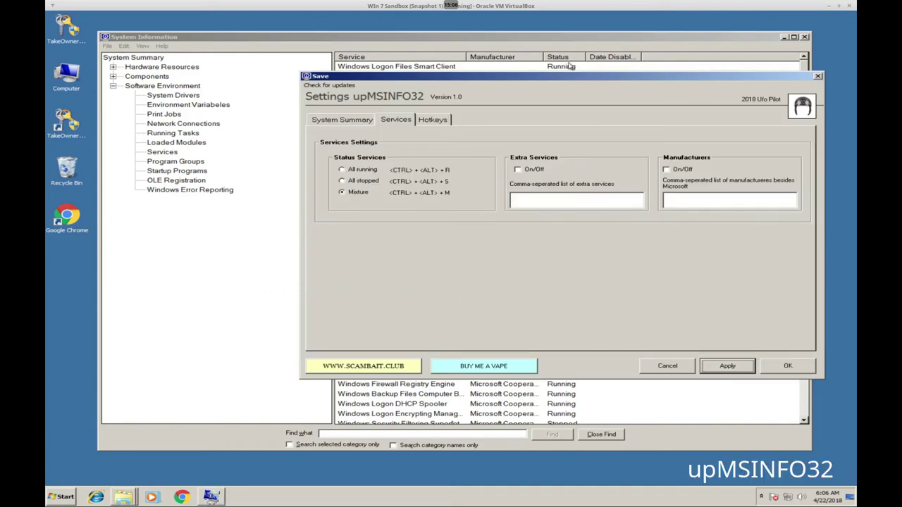
left_click(522, 183)
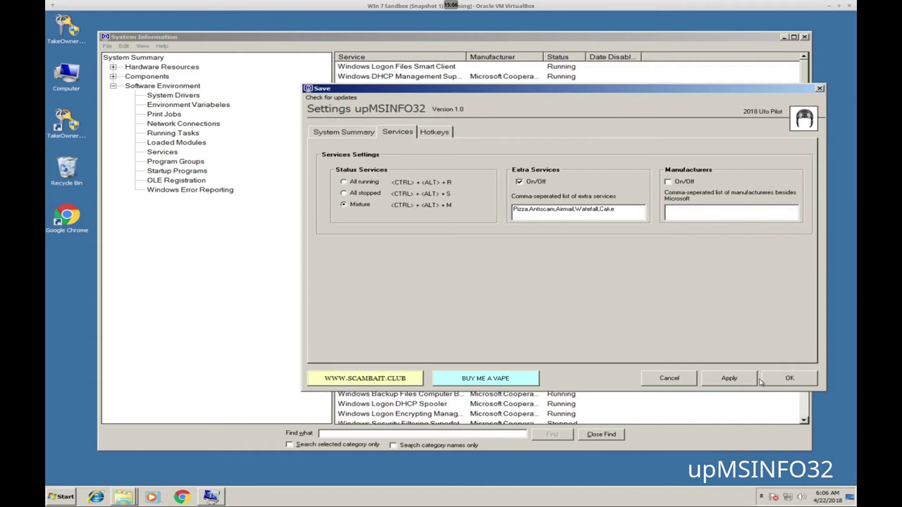
left_click(735, 379)
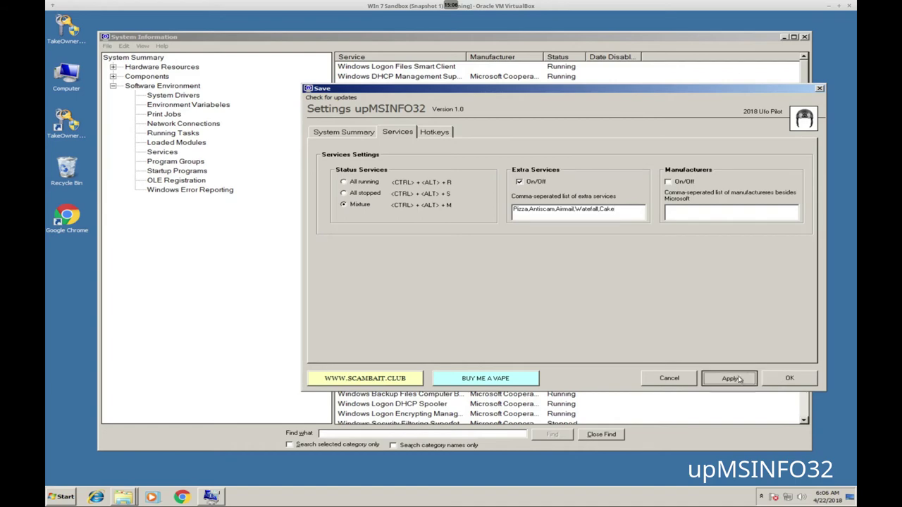
Reload the Services list, widen the Service column and look through the names for the added extra-service words
left_click(682, 45)
left_click(159, 154)
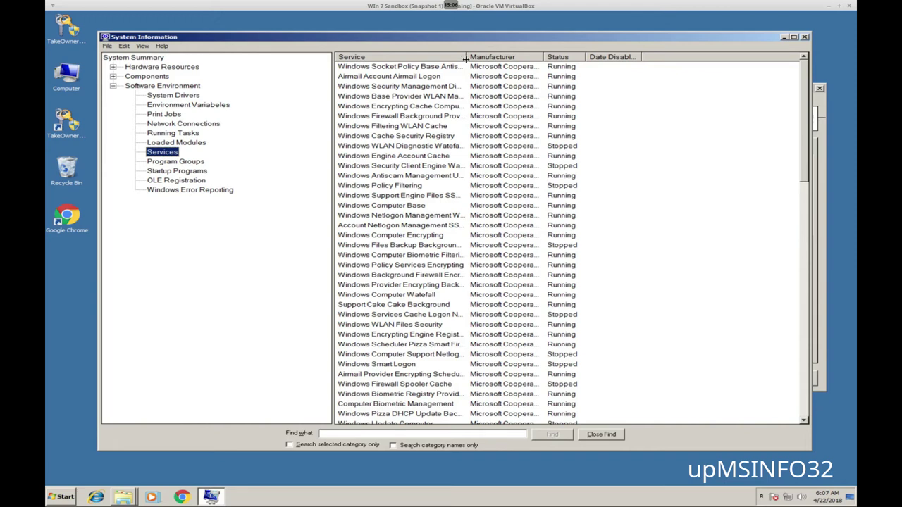
left_click_drag(465, 58, 579, 57)
left_click(525, 68)
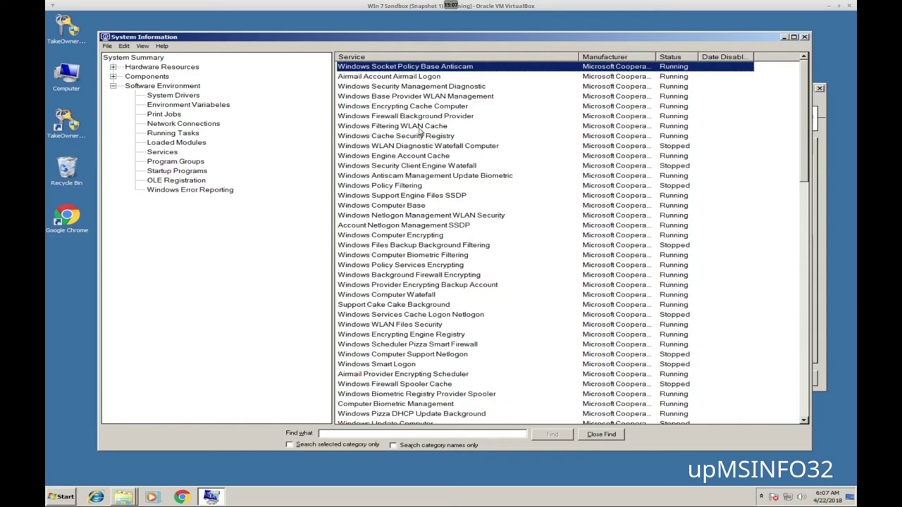
scroll(406, 194, "down", 1)
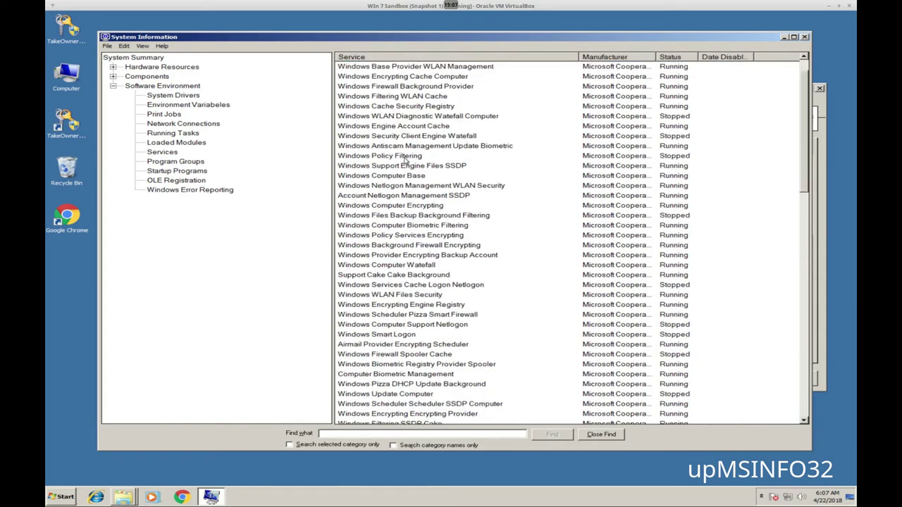
scroll(405, 164, "down", 1)
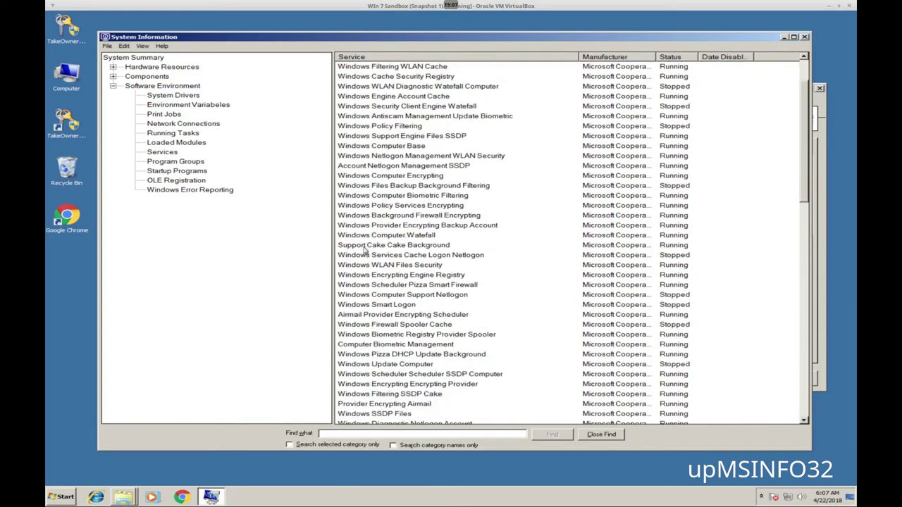
left_click(417, 246)
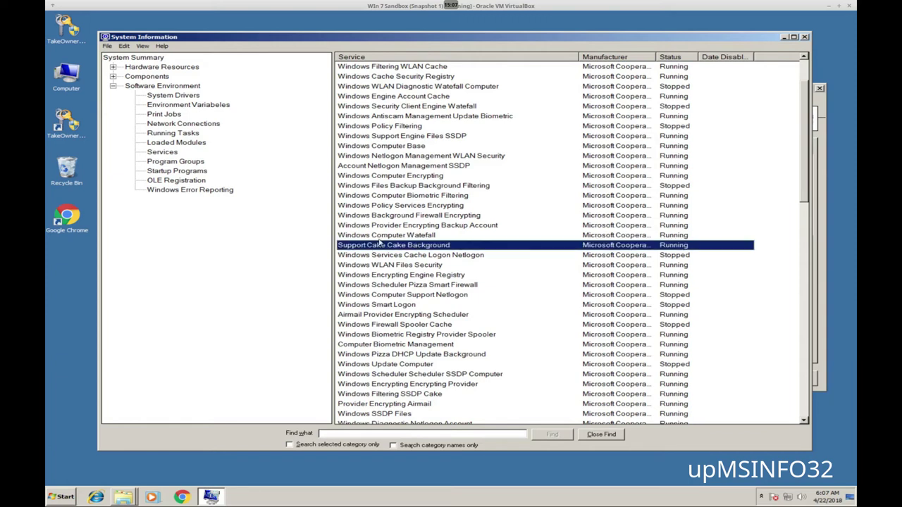
left_click(364, 237)
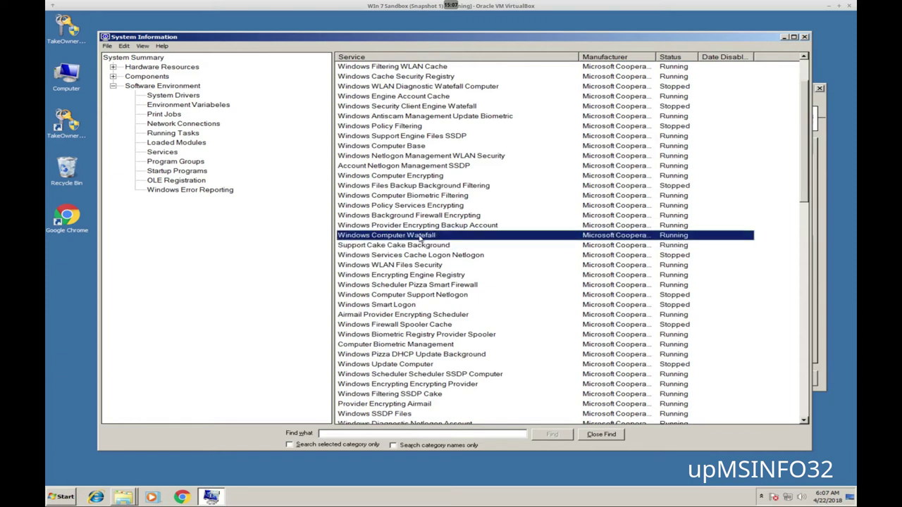
scroll(422, 198, "down", 2)
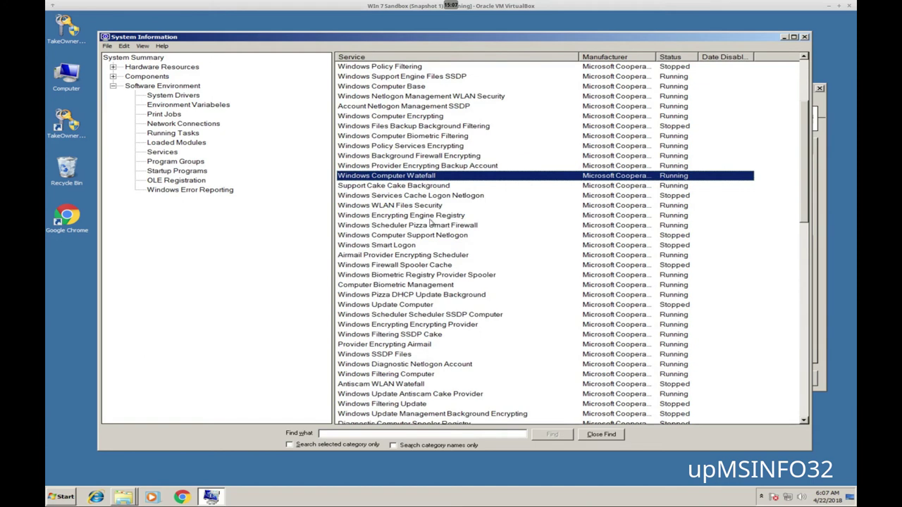
scroll(423, 229, "down", 1)
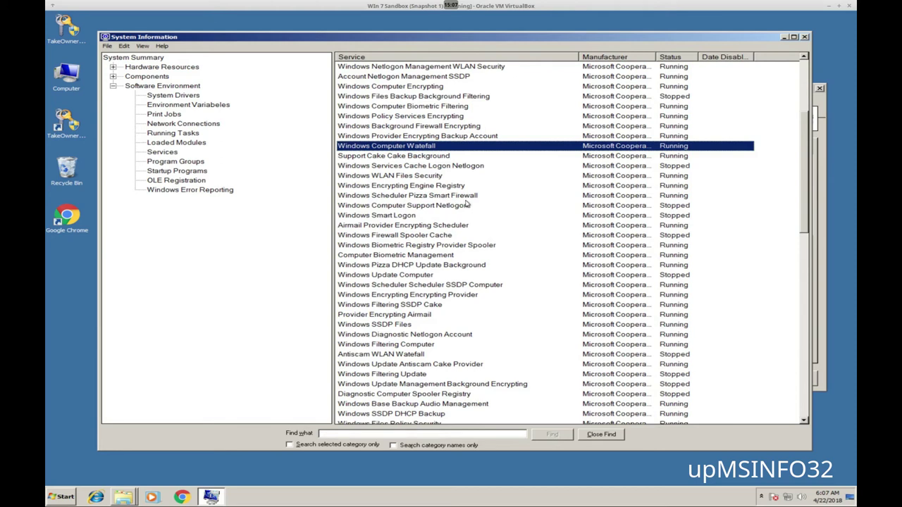
scroll(468, 204, "down", 1)
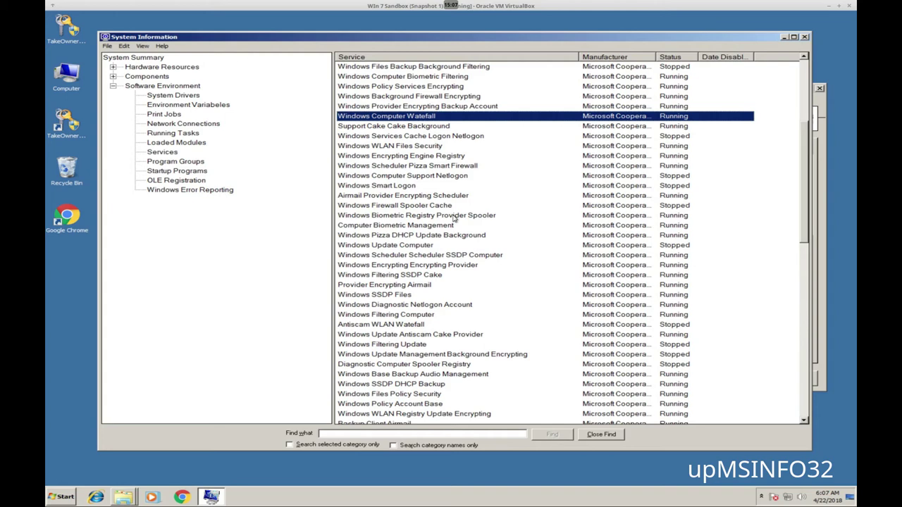
scroll(424, 176, "up", 6)
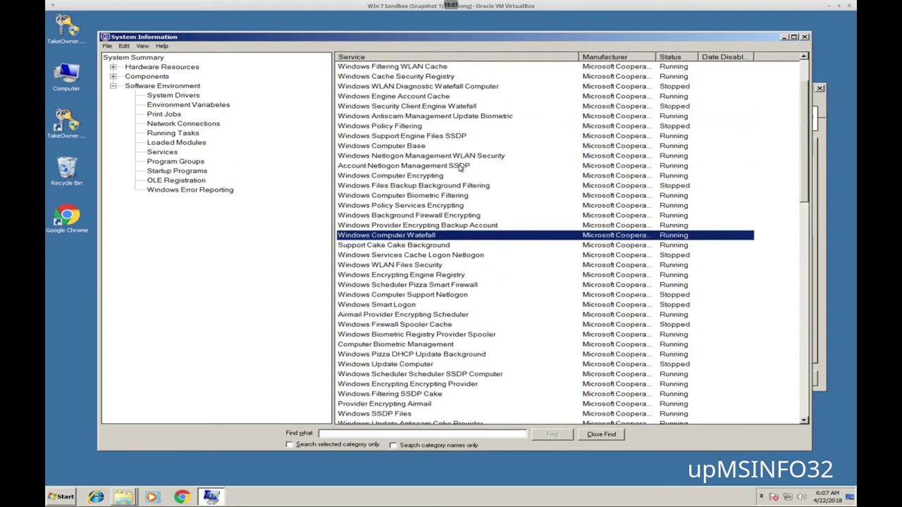
Regenerate the Services list twice, widening the Service column each time to compare the service names
left_click(162, 153)
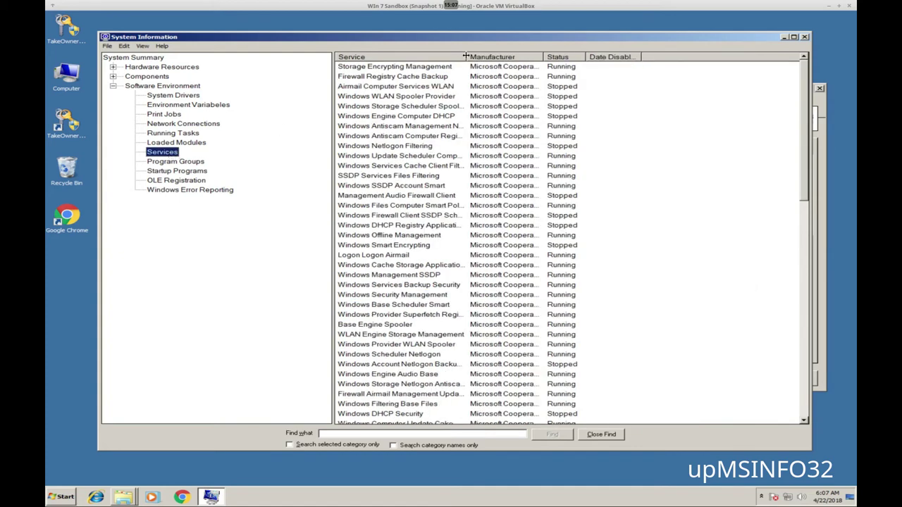
left_click_drag(466, 56, 596, 57)
left_click(591, 67)
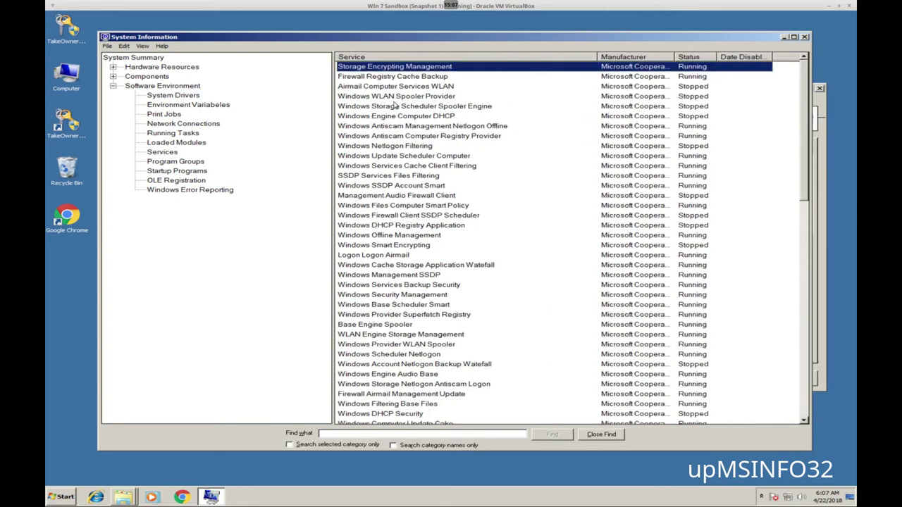
left_click(172, 156)
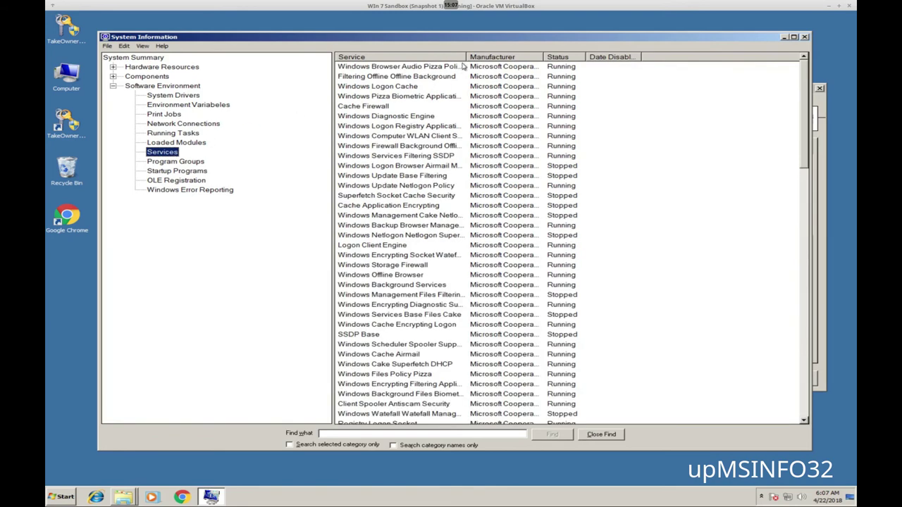
left_click_drag(466, 58, 578, 57)
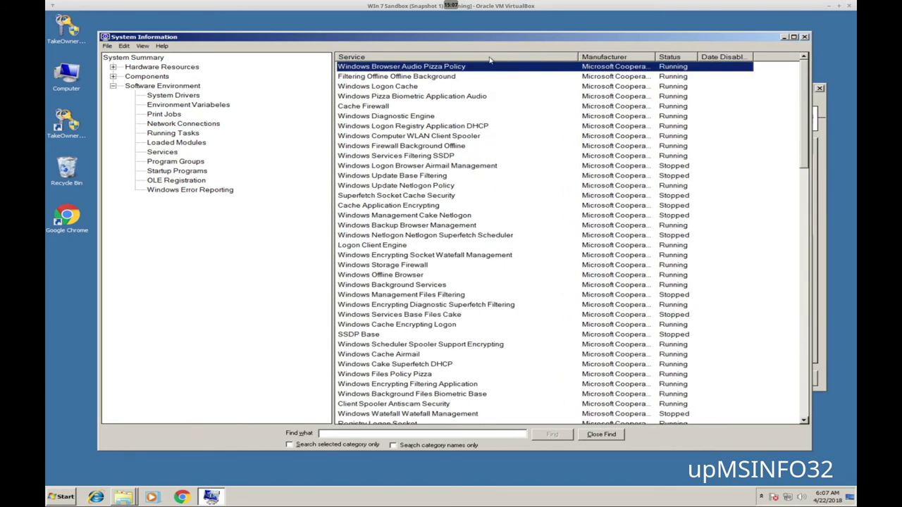
Sort the services alphabetically by name and look through the sorted list
left_click(444, 60)
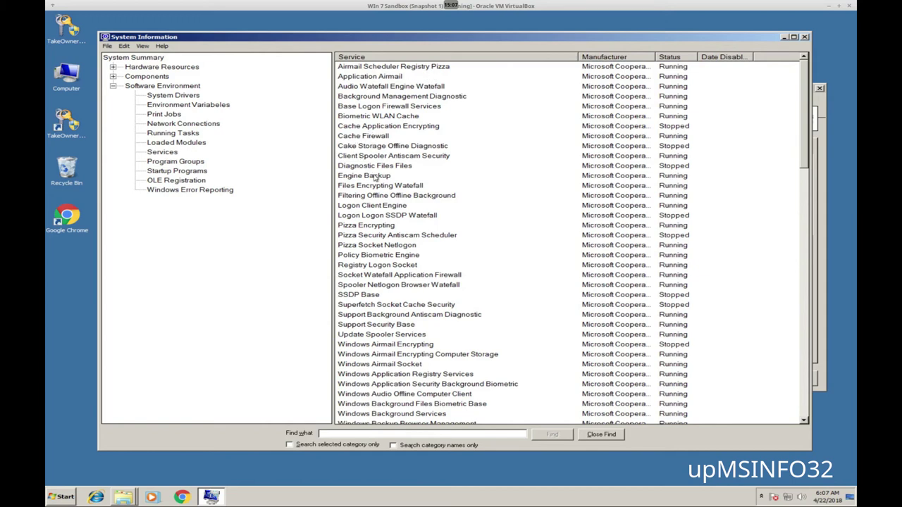
scroll(409, 270, "down", 2)
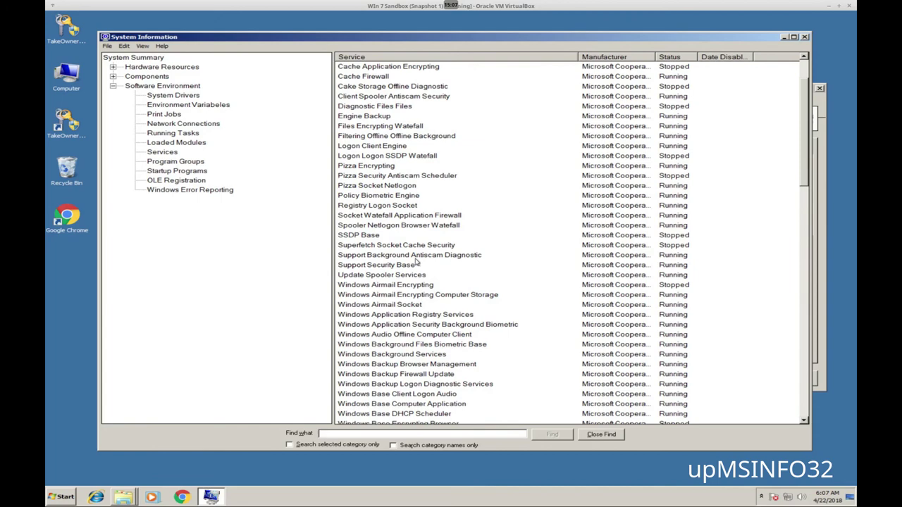
scroll(416, 262, "down", 2)
scroll(409, 259, "up", 3)
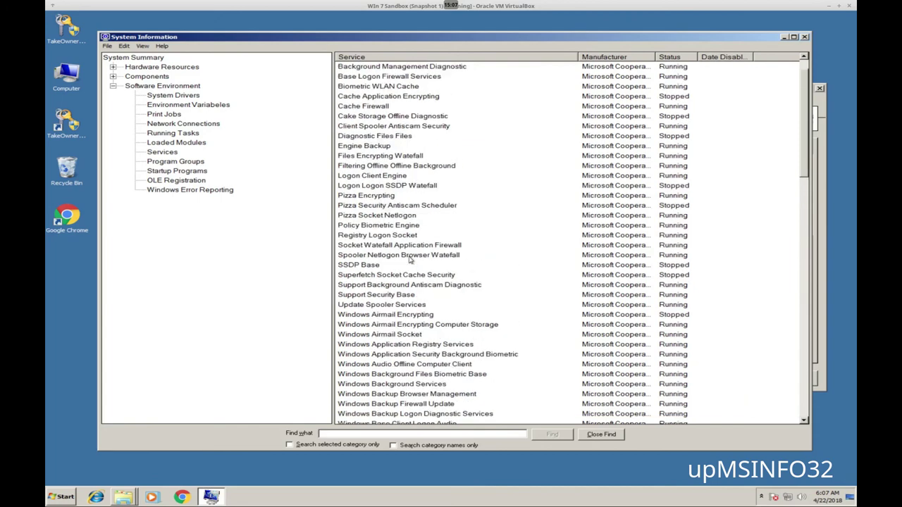
left_click(296, 254)
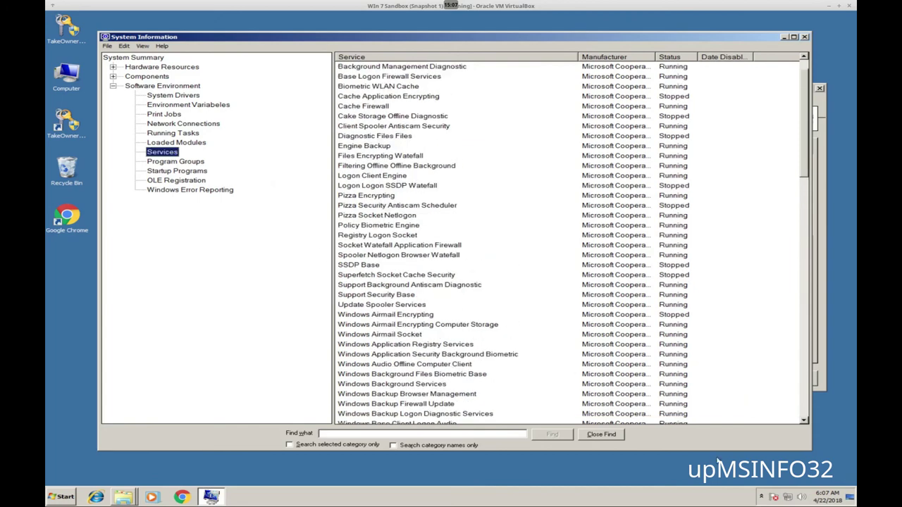
Enable additional manufacturers in the services settings, list Rundi.Ltd., The Scammer factory Co., HP System and Adobe, and save
left_click(821, 139)
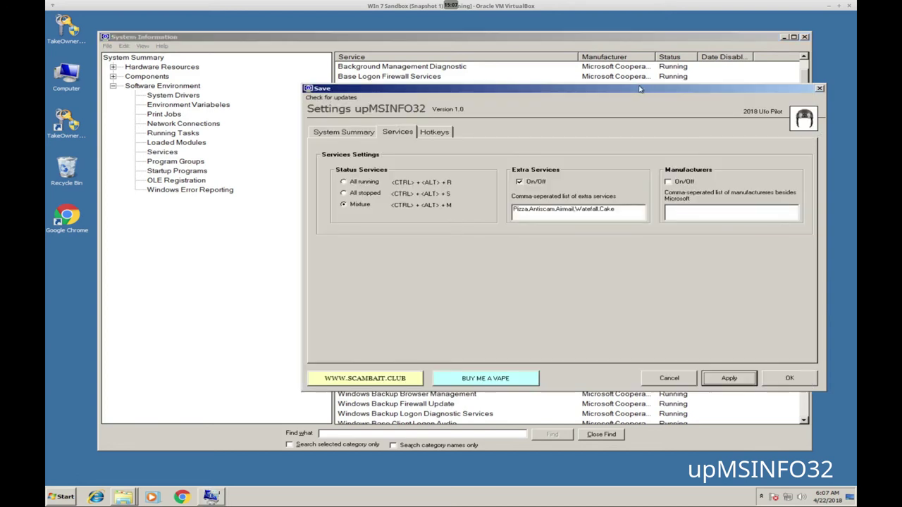
left_click(631, 188)
left_click(639, 215)
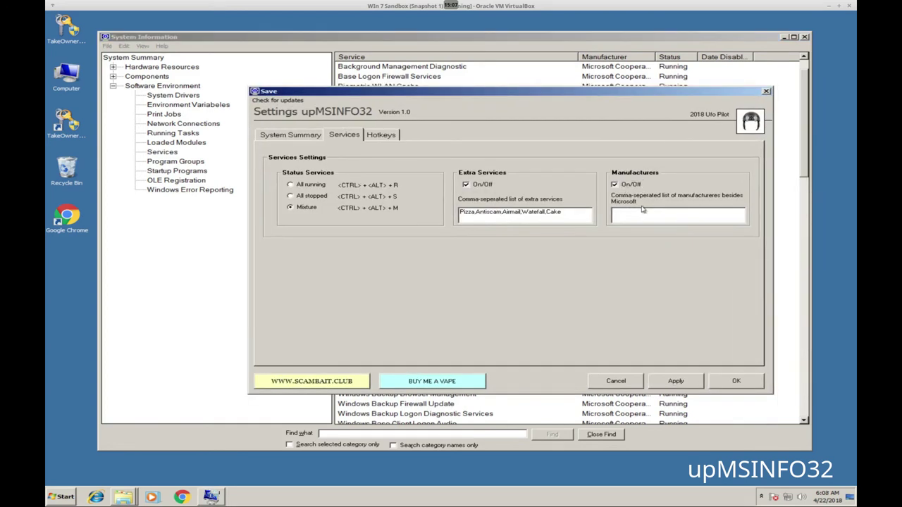
type("Run")
key("BackSpace")
key("BackSpace")
type("The Scammer factory Co")
left_click(727, 380)
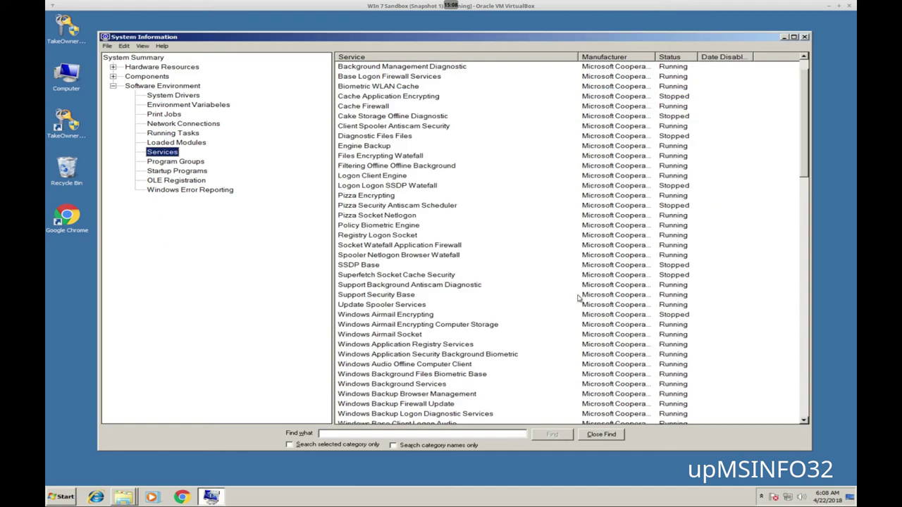
Reload the Services list, widen the Manufacturer column and examine the Filtering Antiscam Cake and Watefall DHCP Provider Spooler manufacturers
left_click(162, 154)
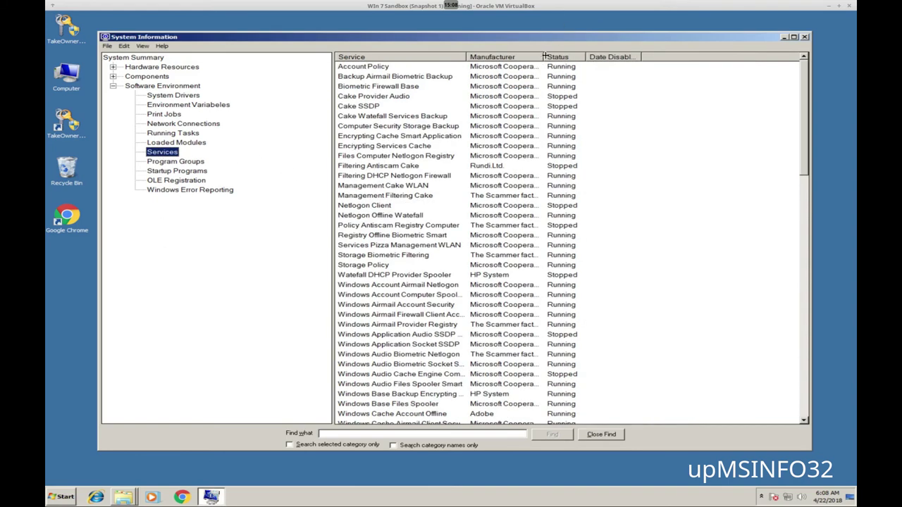
left_click(476, 169)
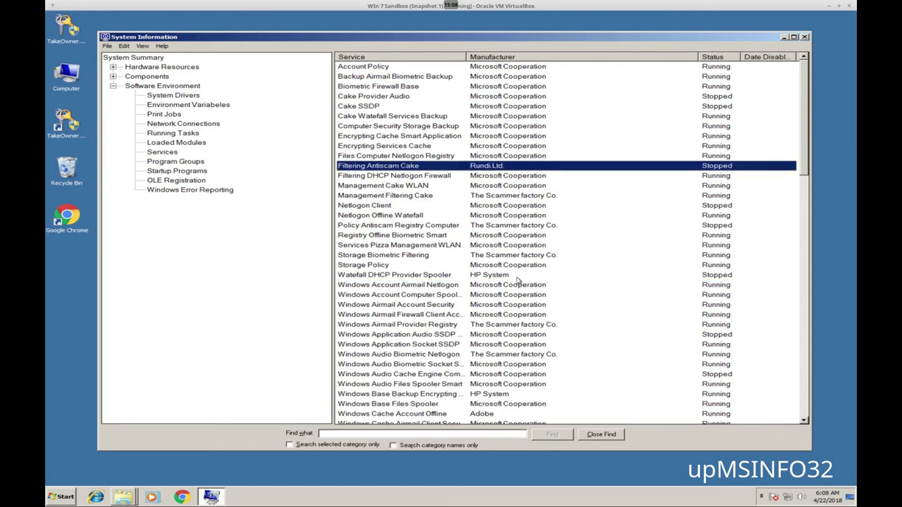
left_click(586, 277)
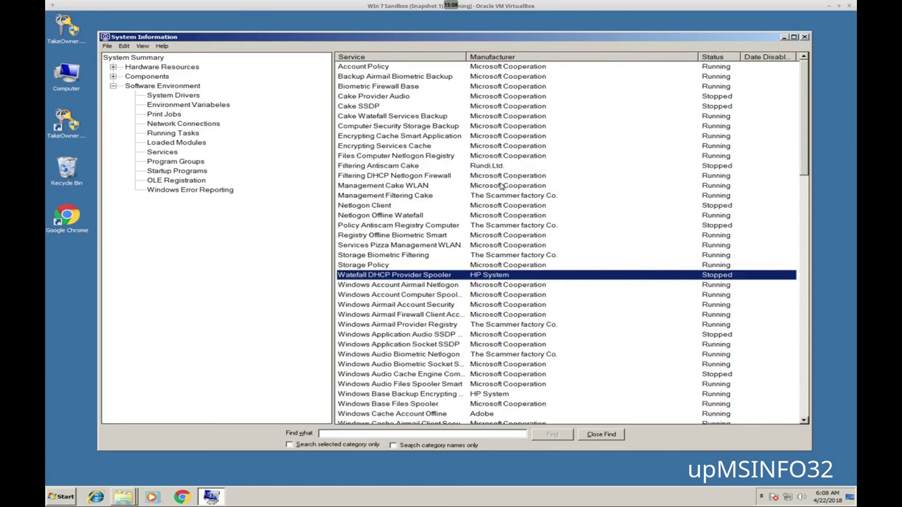
Examine the services list for entries made by The Scammer factory Co., Adobe and HP System
left_click(554, 200)
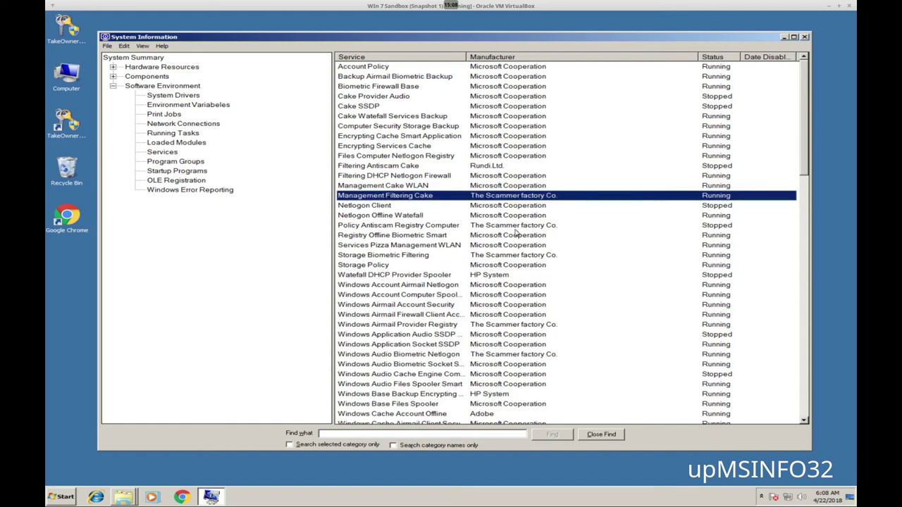
scroll(514, 232, "down", 8)
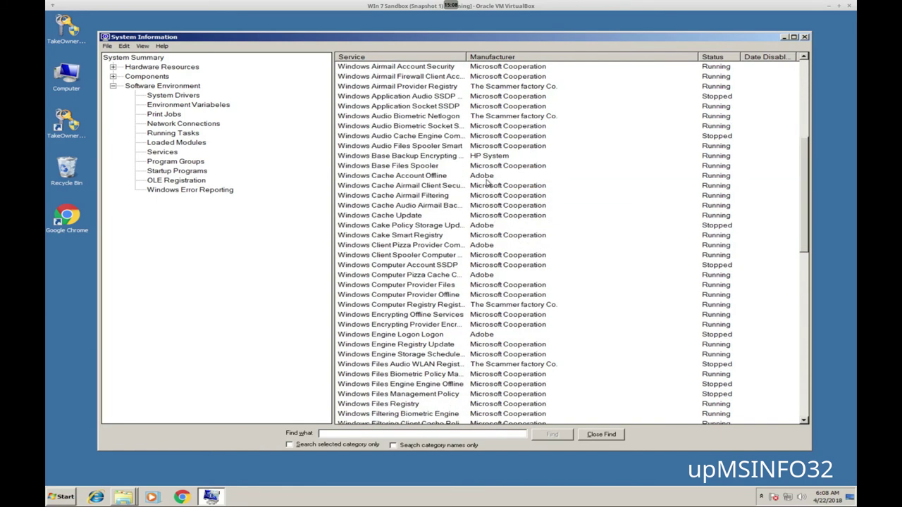
left_click(488, 179)
left_click(501, 157)
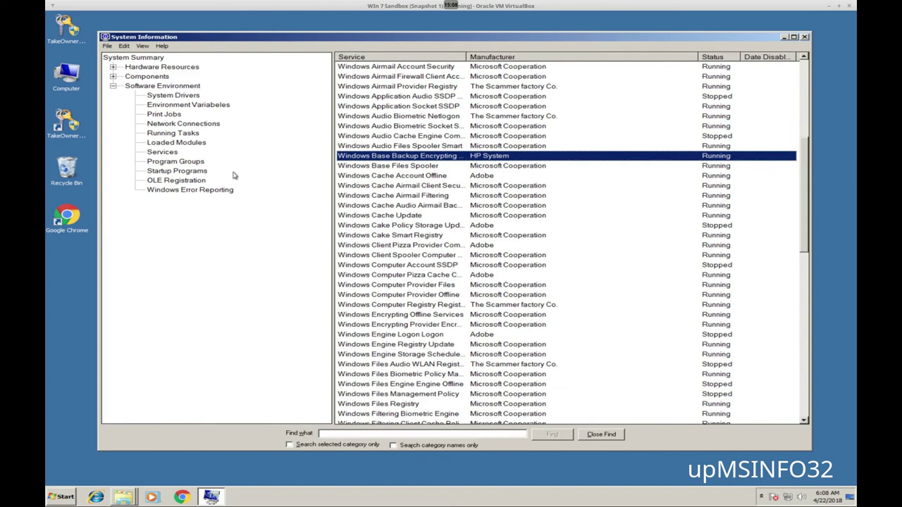
Collapse the Software Environment branch and look through the manufacturers of the remaining services
left_click(113, 86)
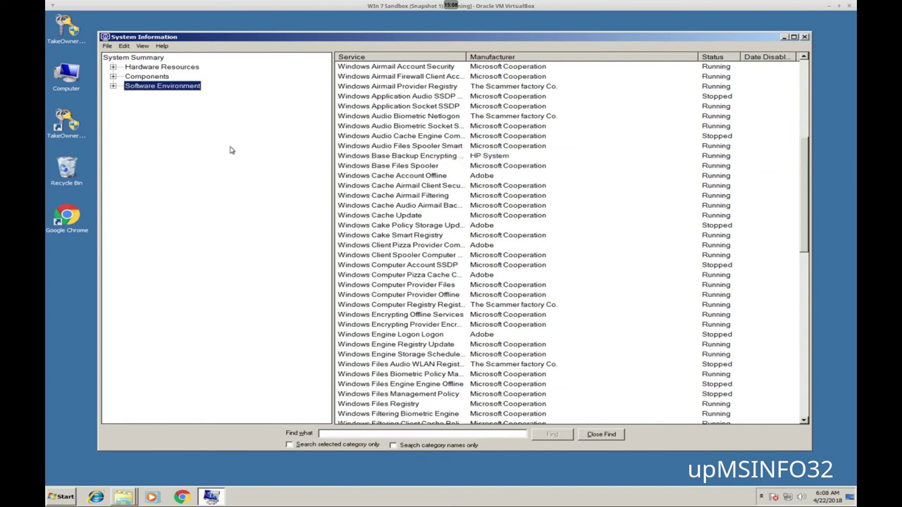
left_click(494, 186)
scroll(553, 232, "down", 5)
scroll(553, 231, "down", 3)
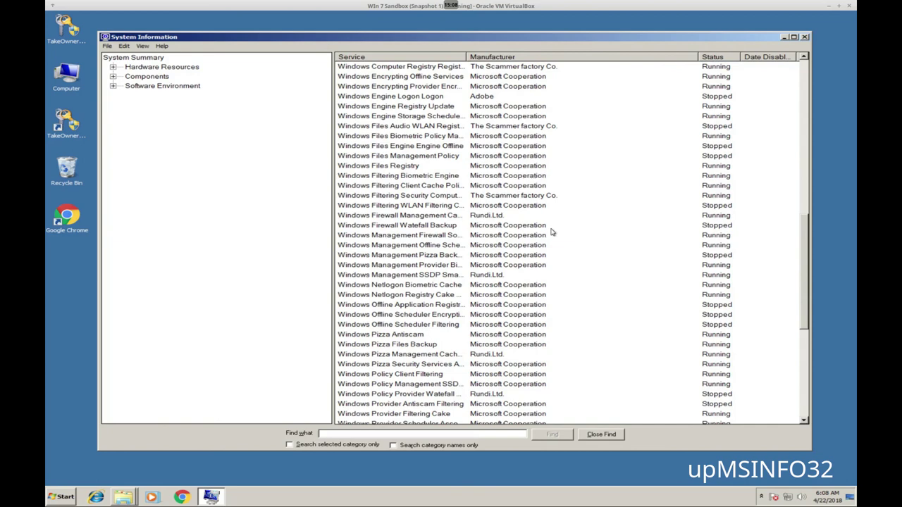
scroll(553, 232, "up", 7)
Open the upMSINFO32 settings, view the hotkey for opening them, and check for program updates
left_click(259, 223)
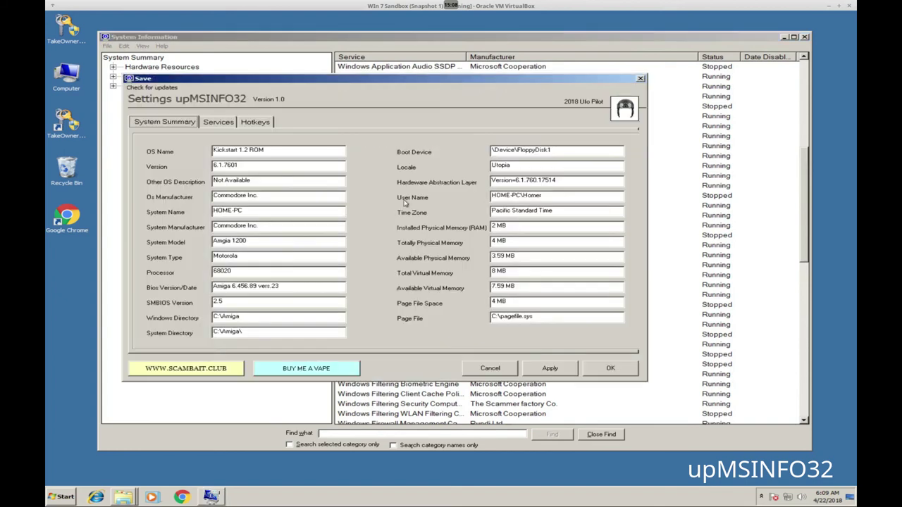
left_click_drag(483, 80, 666, 110)
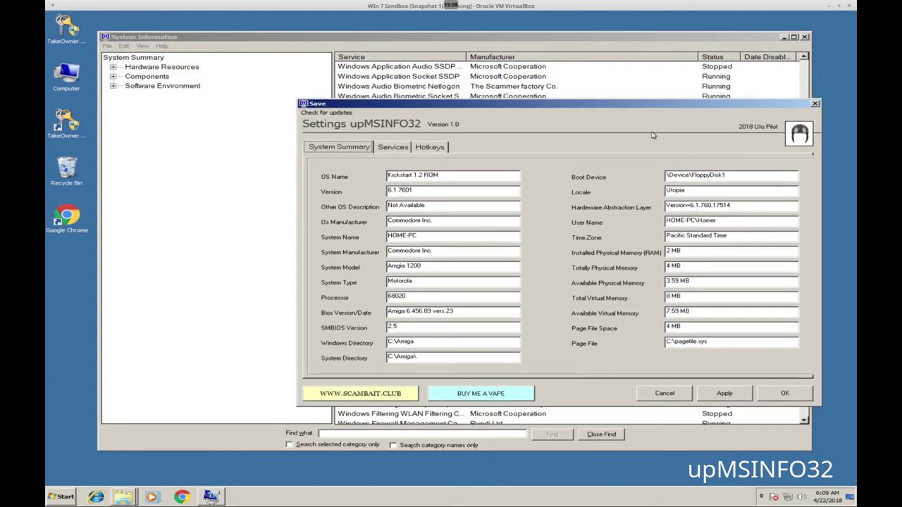
left_click(433, 147)
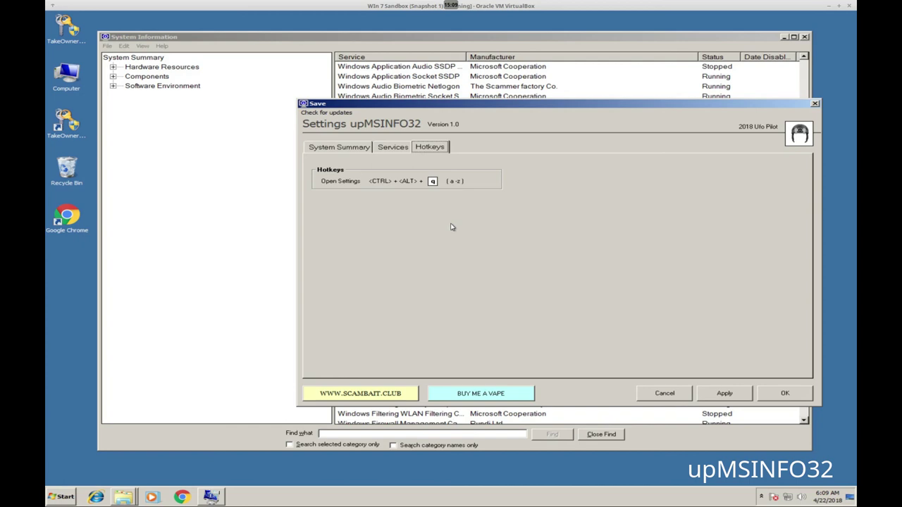
left_click(344, 113)
left_click(465, 272)
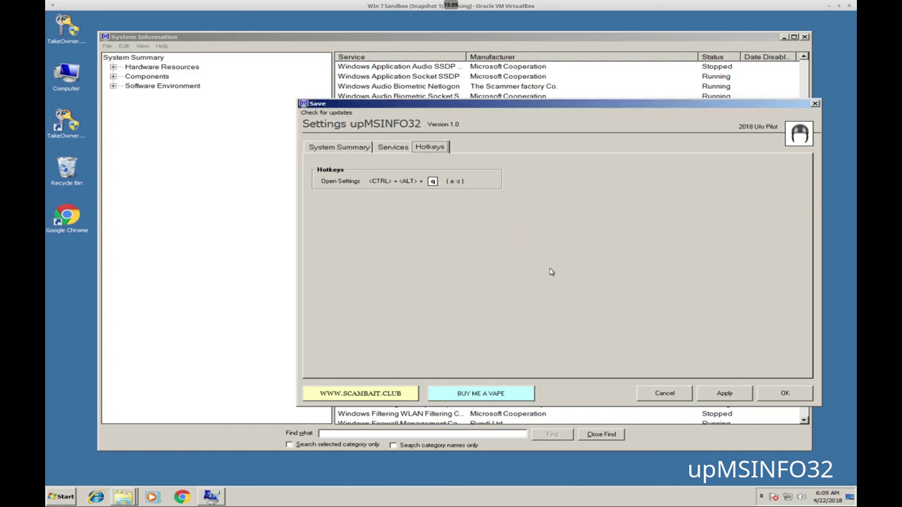